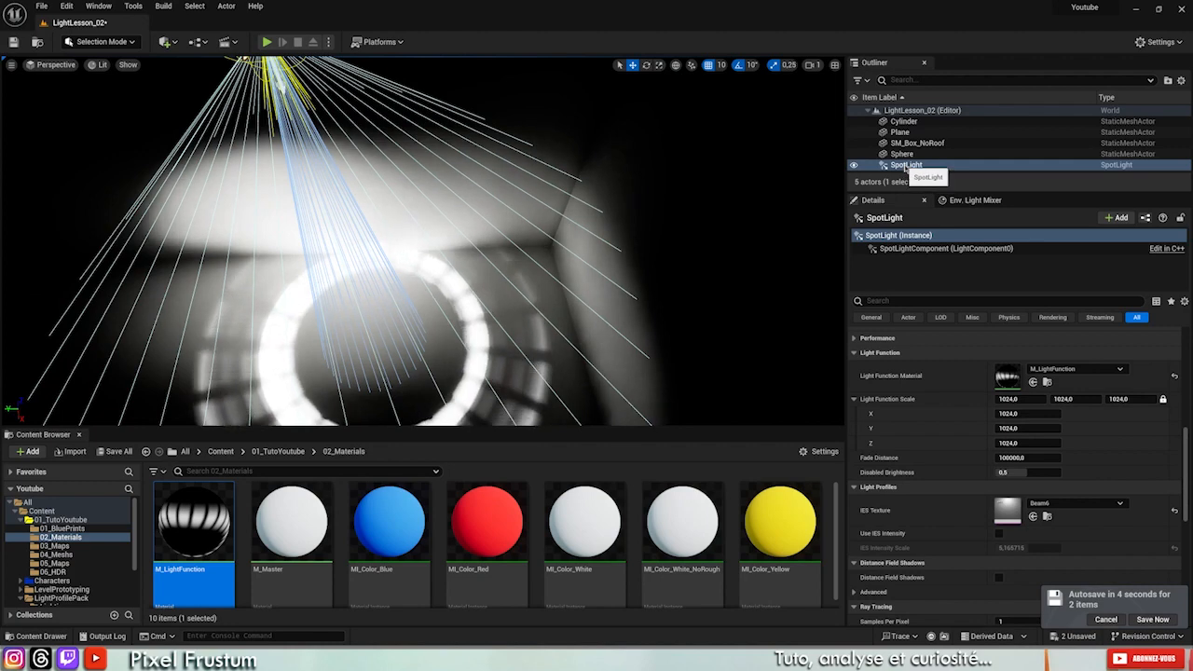
# Delete the SpotLight from the level
pyautogui.moveTo(559, 244); pyautogui.dragTo(559, 244, button='right')
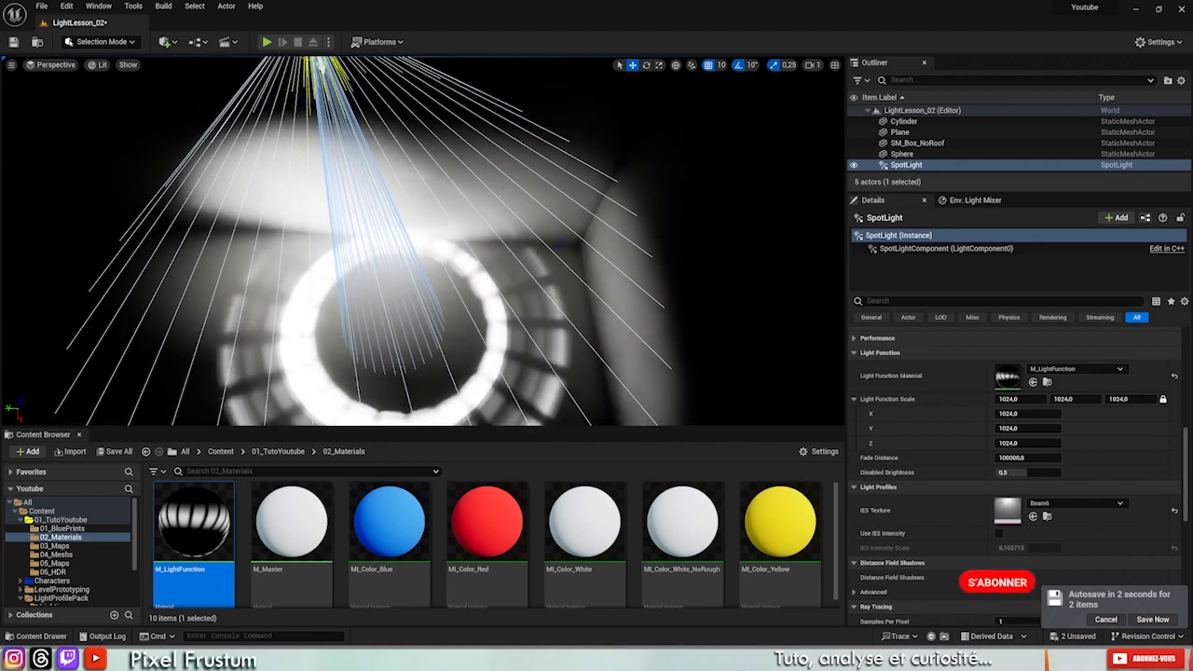
pyautogui.click(900, 155)
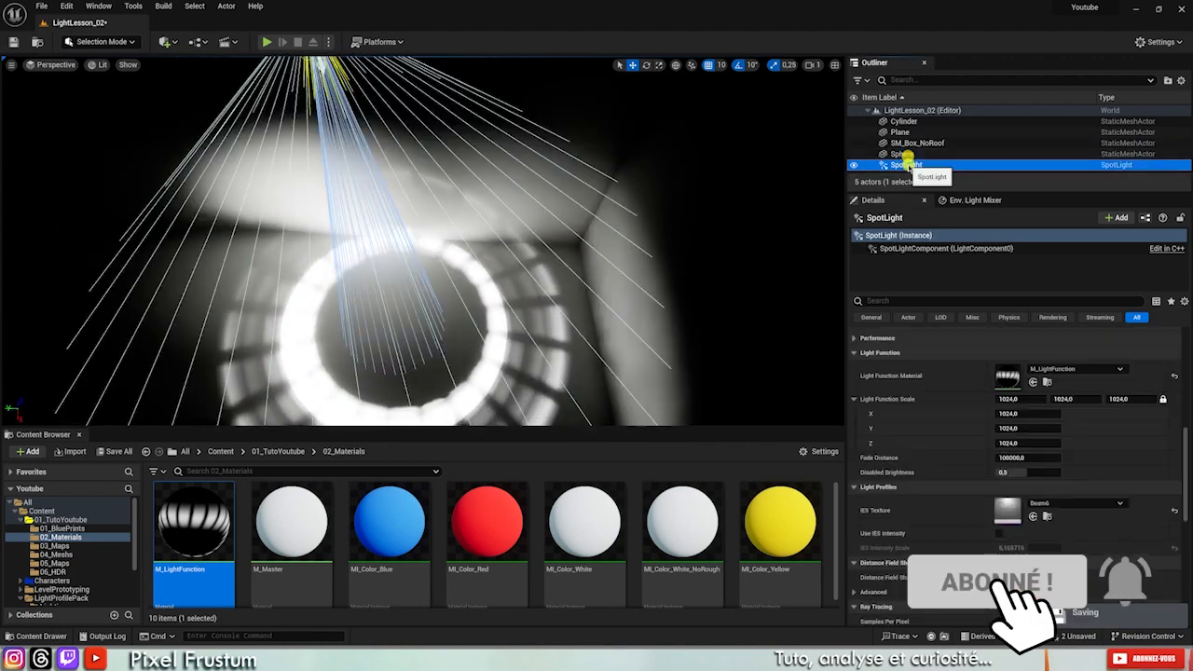
pyautogui.press('Delete')
# Add a Rect Light to the level inside the box room
pyautogui.click(169, 43)
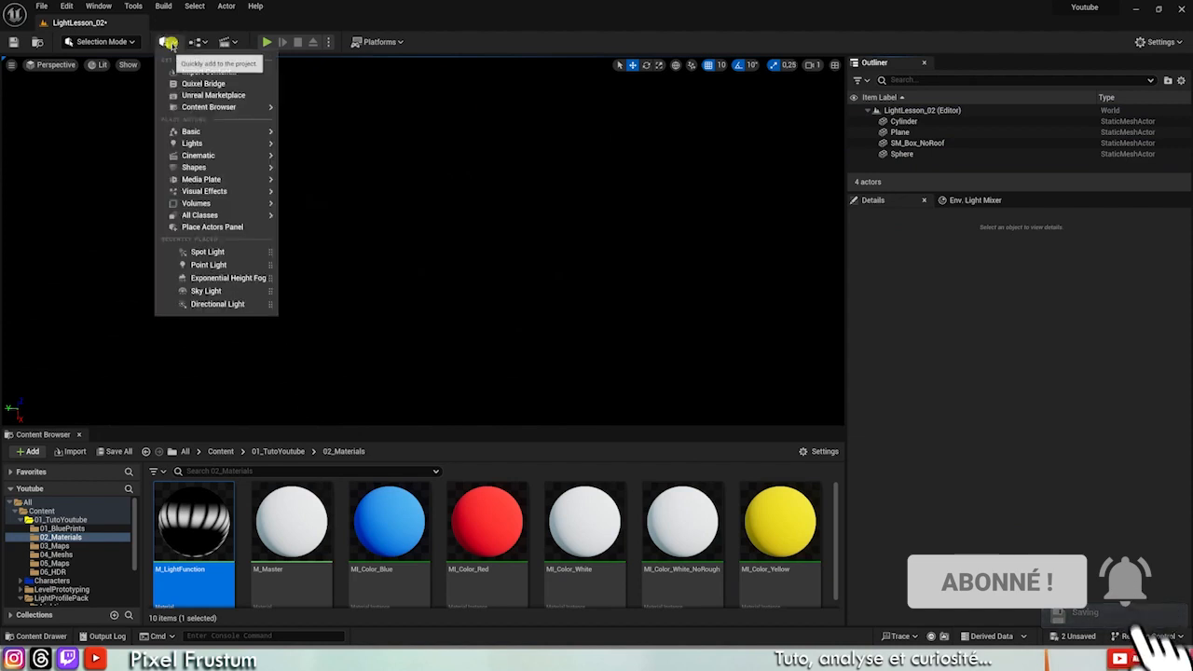
pyautogui.moveTo(245, 149)
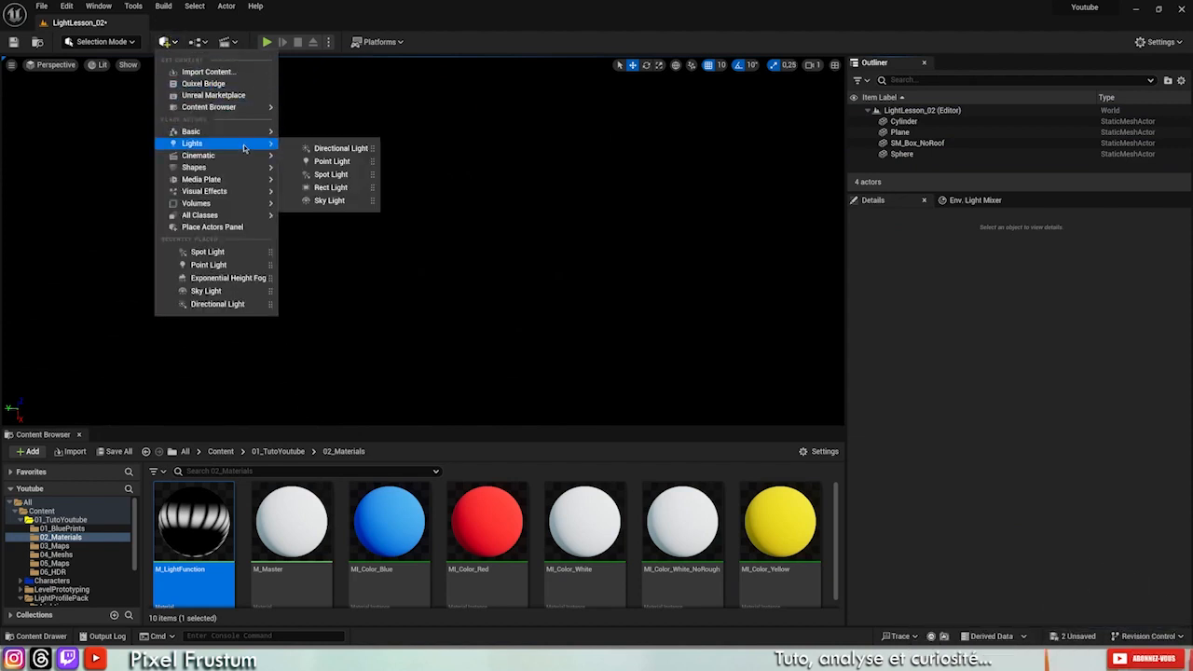
pyautogui.click(317, 187)
pyautogui.moveTo(590, 235); pyautogui.dragTo(591, 239, button='right')
pyautogui.moveTo(486, 268); pyautogui.dragTo(425, 273, button='right')
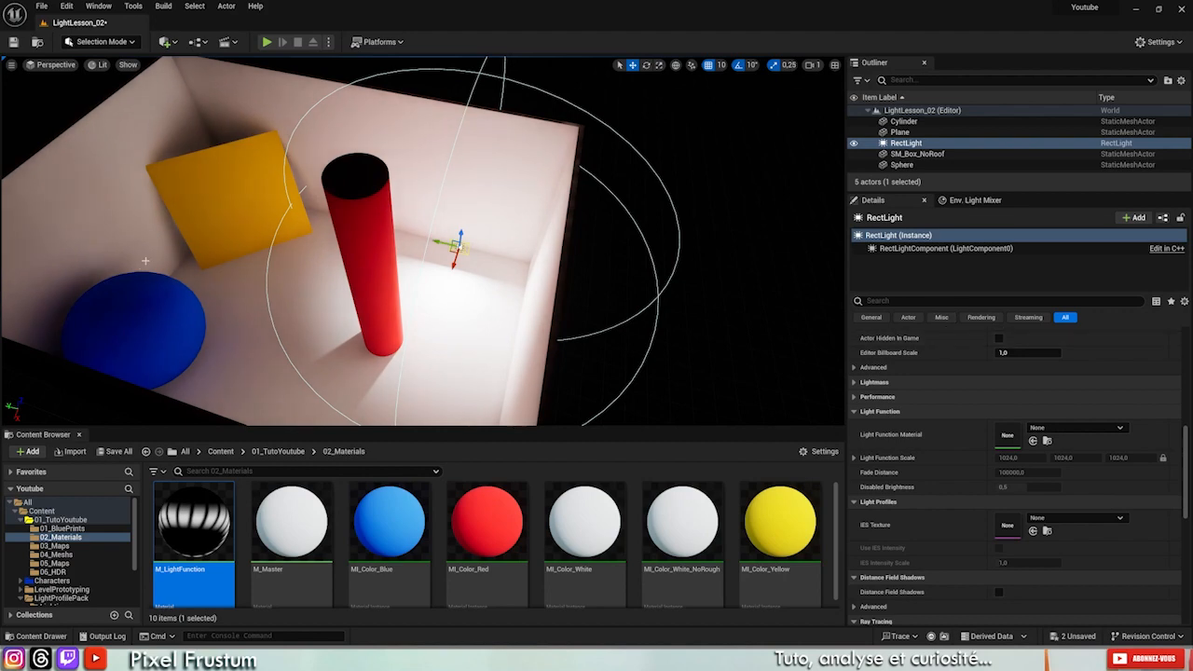
pyautogui.scroll(4, 501, 226)
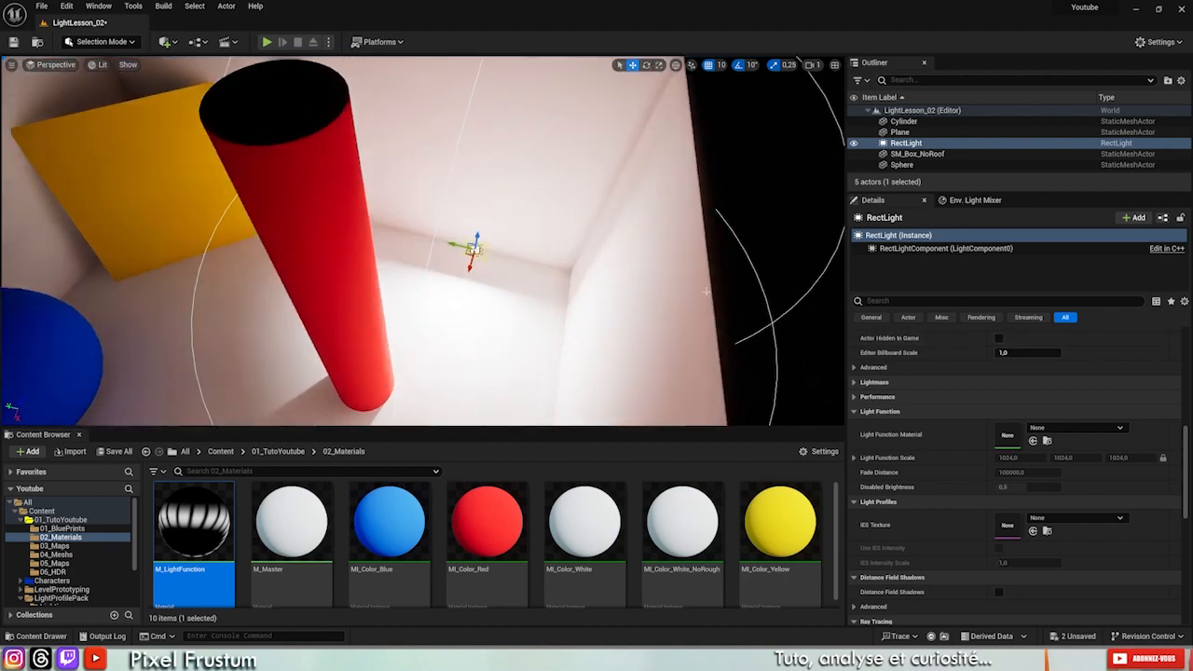
# Set the RectLight's Indirect Lighting Intensity to 0
pyautogui.scroll(8, 993, 406)
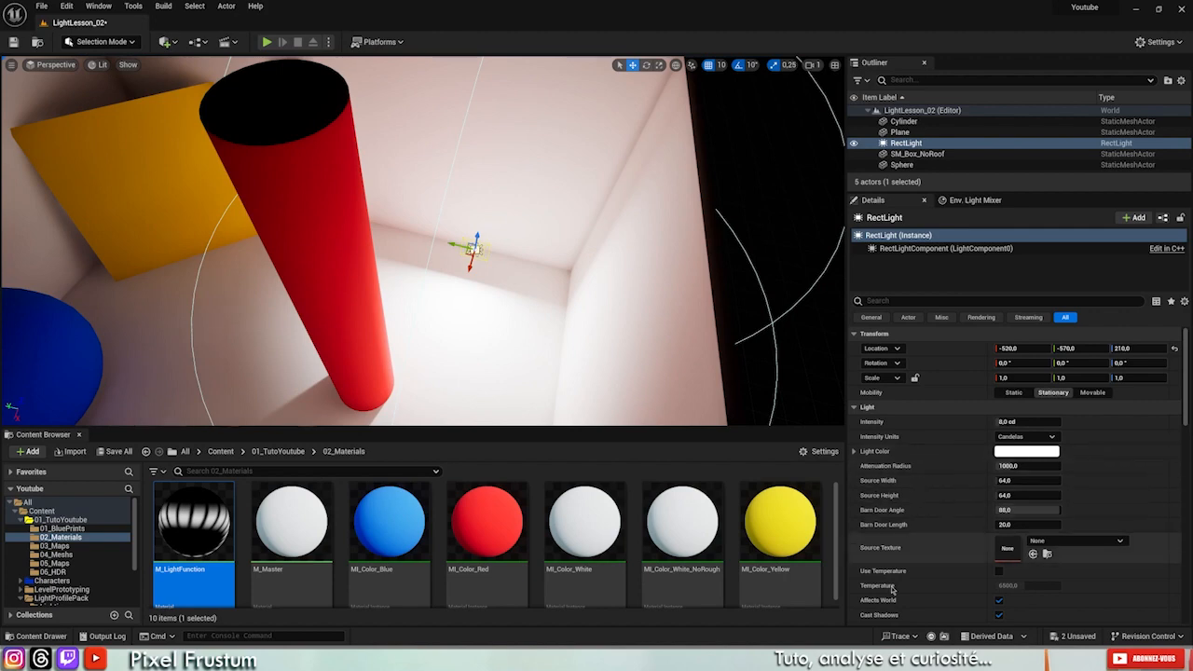
pyautogui.scroll(-3, 897, 578)
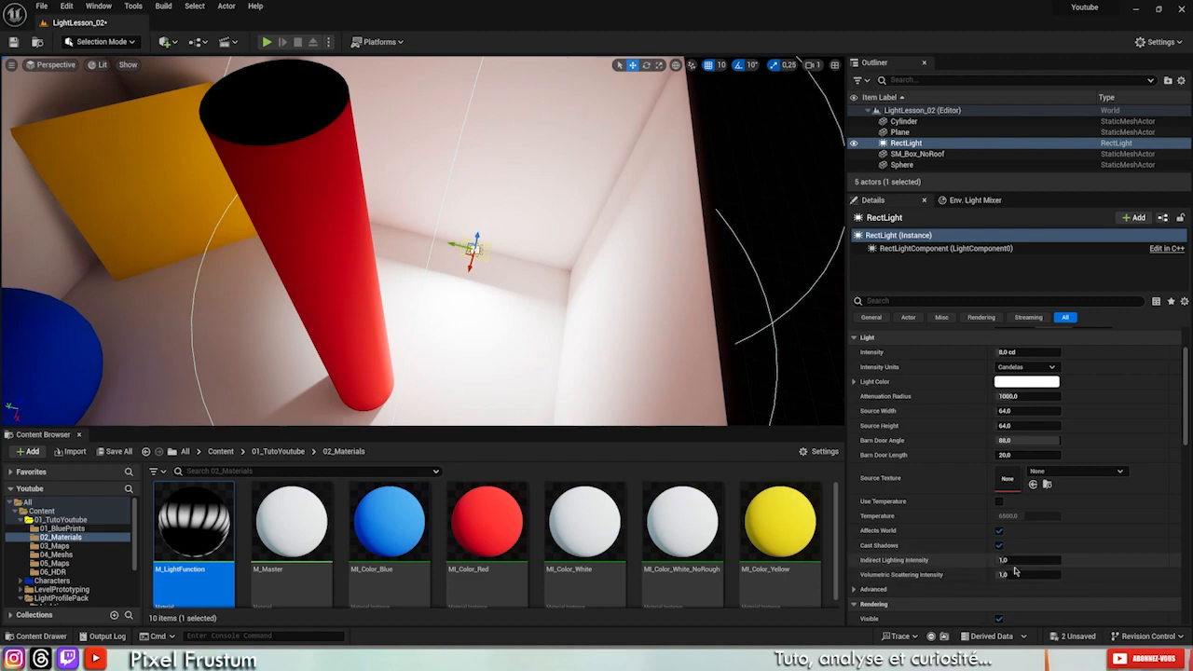
pyautogui.moveTo(1013, 564); pyautogui.dragTo(909, 572)
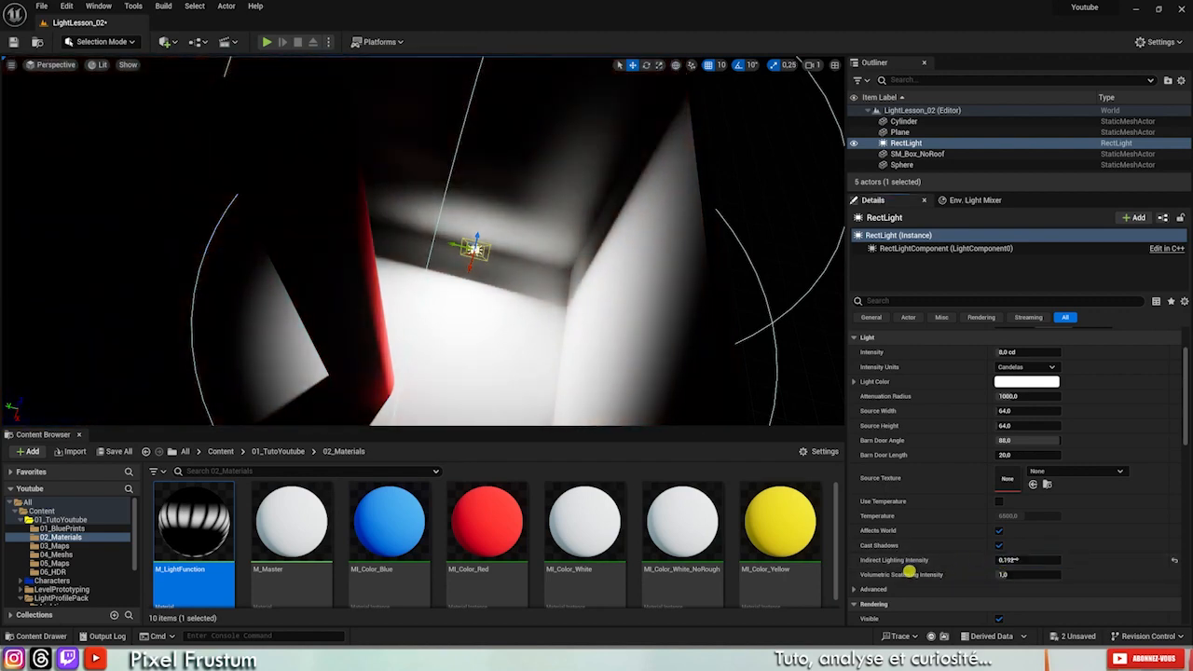
pyautogui.click(1020, 560)
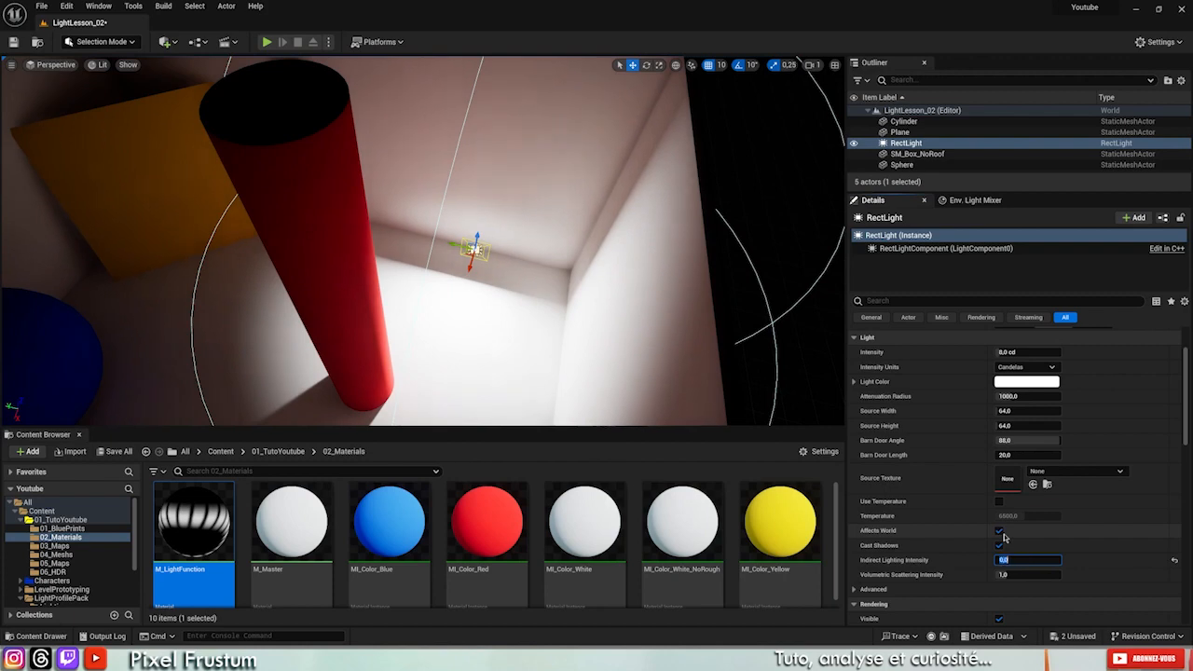
# Try rotating the RectLight and examine from several angles how it illuminates the floor and walls
pyautogui.moveTo(474, 283); pyautogui.dragTo(492, 357, button='right')
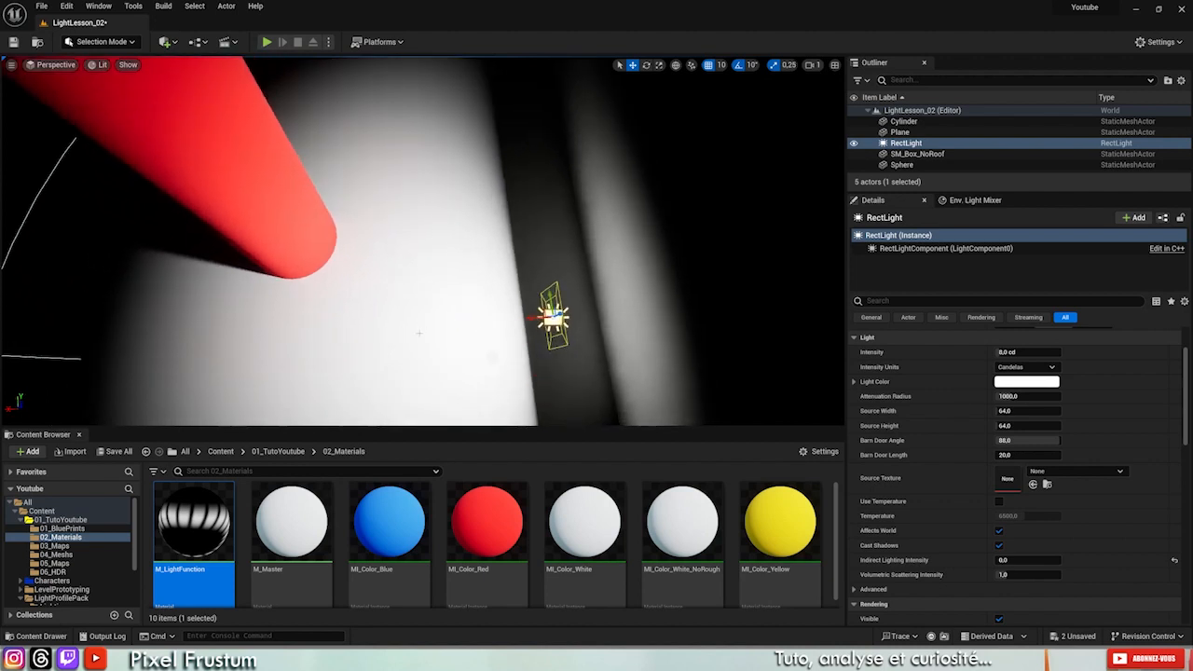
pyautogui.moveTo(626, 317); pyautogui.dragTo(230, 335, button='right')
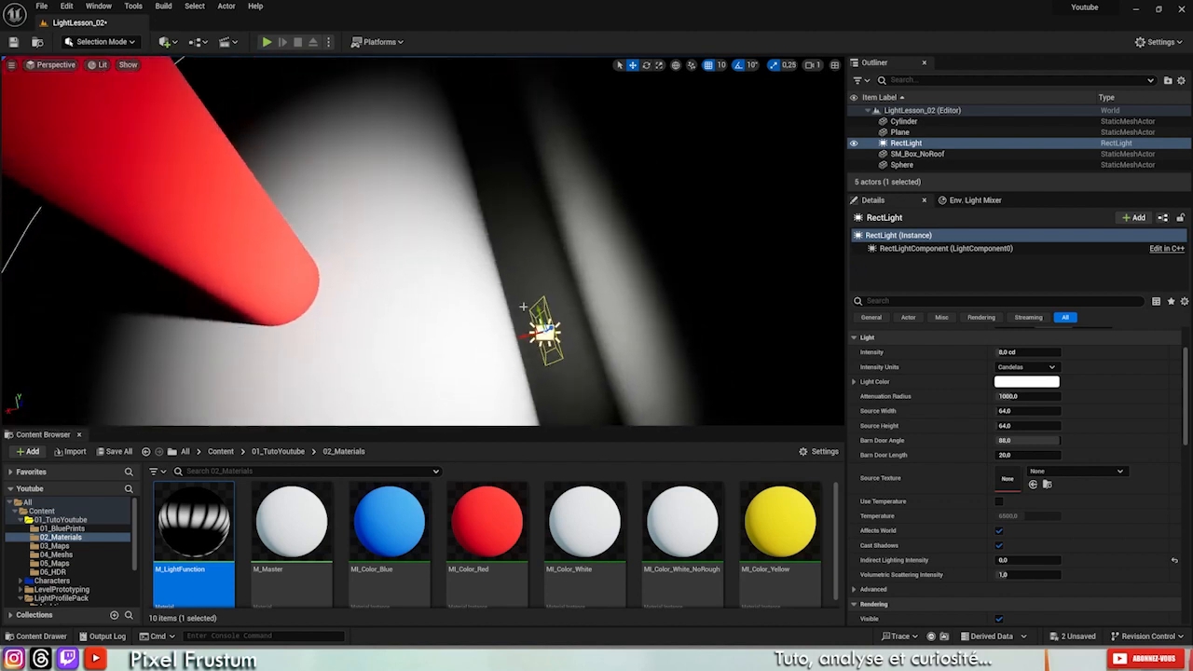
pyautogui.moveTo(554, 343); pyautogui.dragTo(546, 342, button='right')
pyautogui.press('e')
pyautogui.moveTo(535, 362); pyautogui.dragTo(501, 386)
pyautogui.moveTo(444, 252); pyautogui.dragTo(687, 260, button='right')
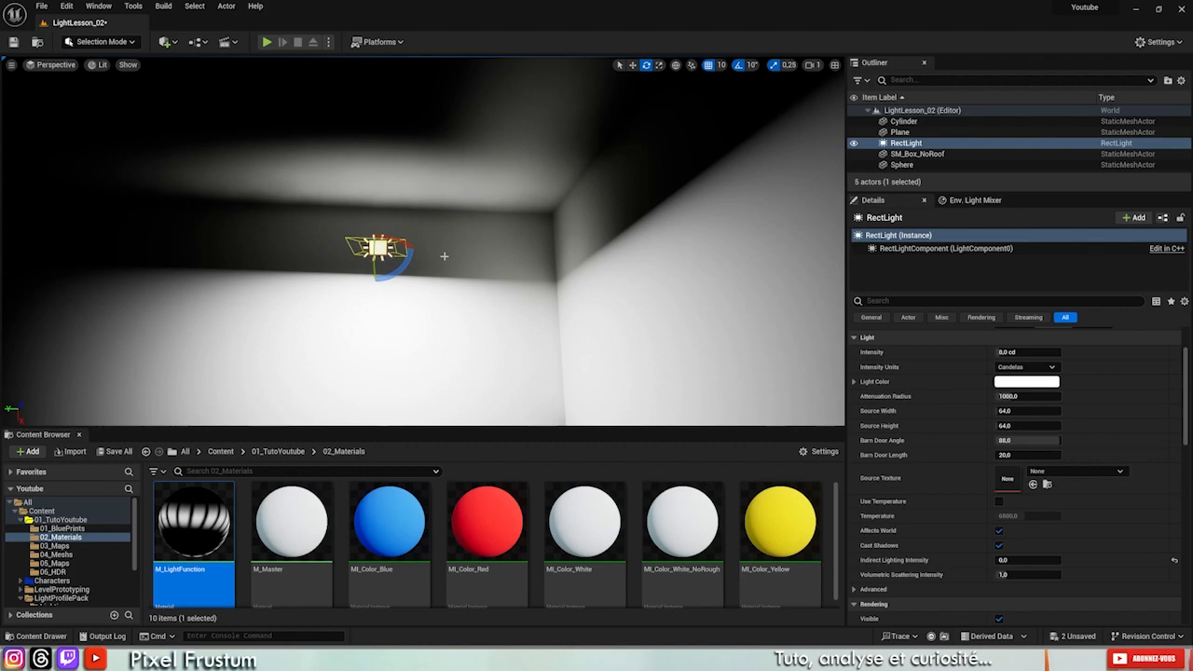
pyautogui.moveTo(327, 252); pyautogui.dragTo(327, 253, button='right')
pyautogui.moveTo(335, 298); pyautogui.dragTo(335, 298, button='right')
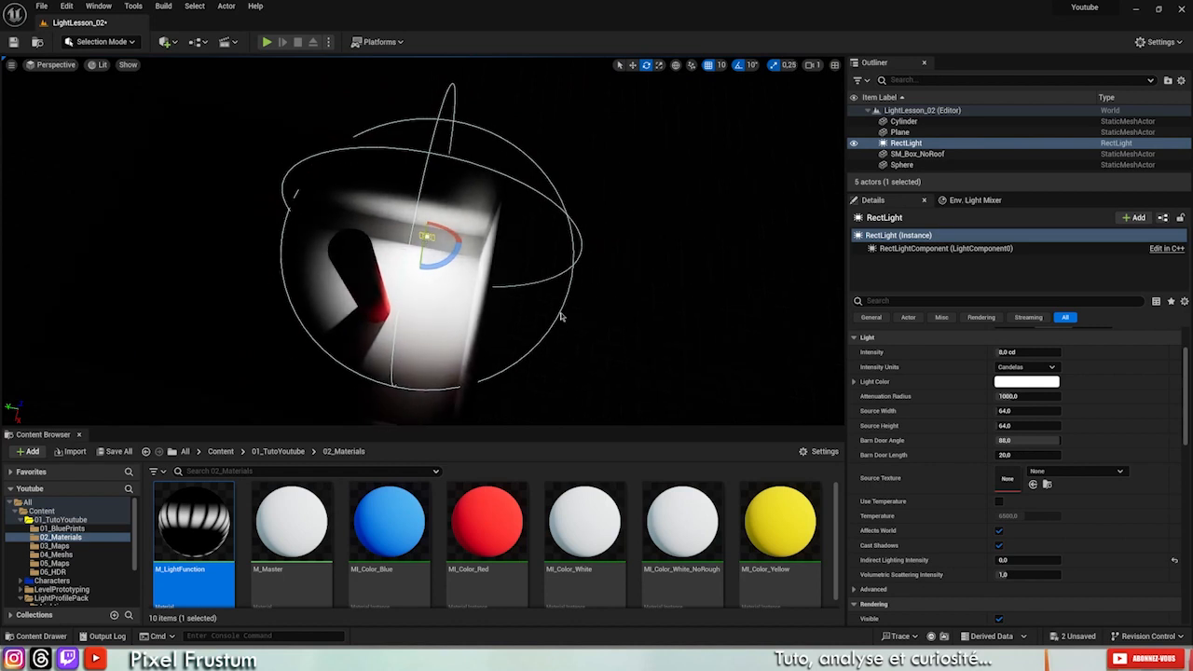
# Reduce the RectLight's Attenuation Radius to about 379.3 and examine its area of influence from several angles
pyautogui.moveTo(493, 151); pyautogui.dragTo(493, 151, button='right')
pyautogui.moveTo(1020, 396); pyautogui.dragTo(998, 396)
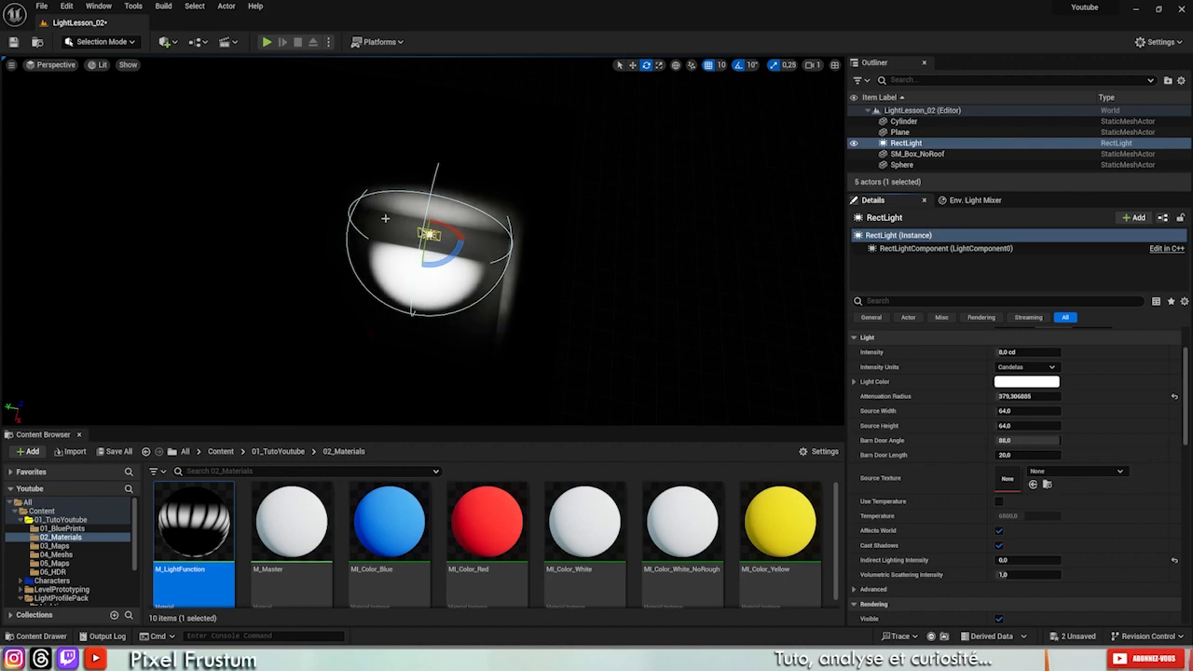
pyautogui.moveTo(453, 312); pyautogui.dragTo(434, 248, button='right')
pyautogui.press('w')
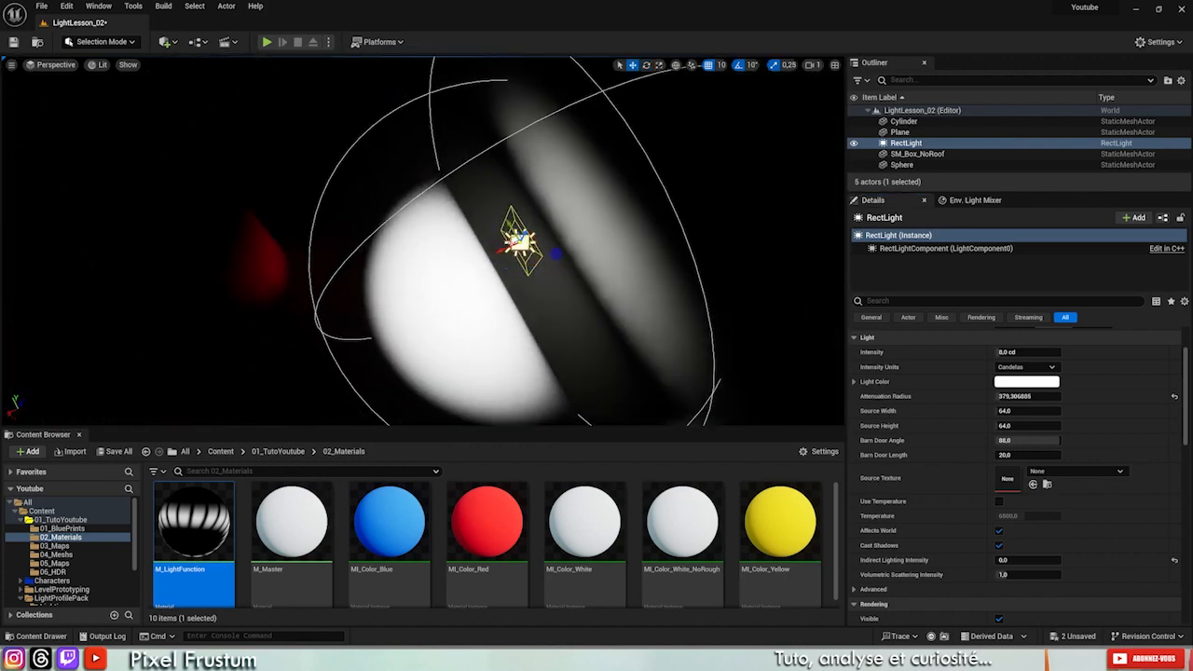
pyautogui.moveTo(461, 295); pyautogui.dragTo(412, 280, button='right')
pyautogui.moveTo(545, 243); pyautogui.dragTo(545, 243, button='right')
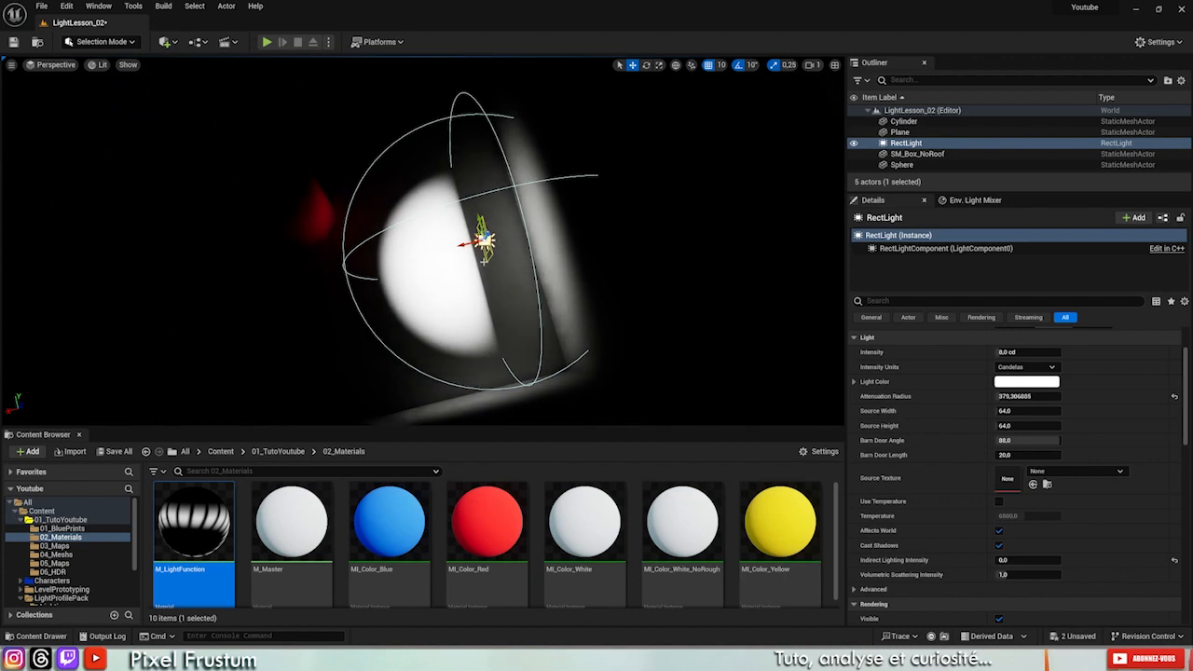
pyautogui.moveTo(469, 347); pyautogui.dragTo(438, 297, button='right')
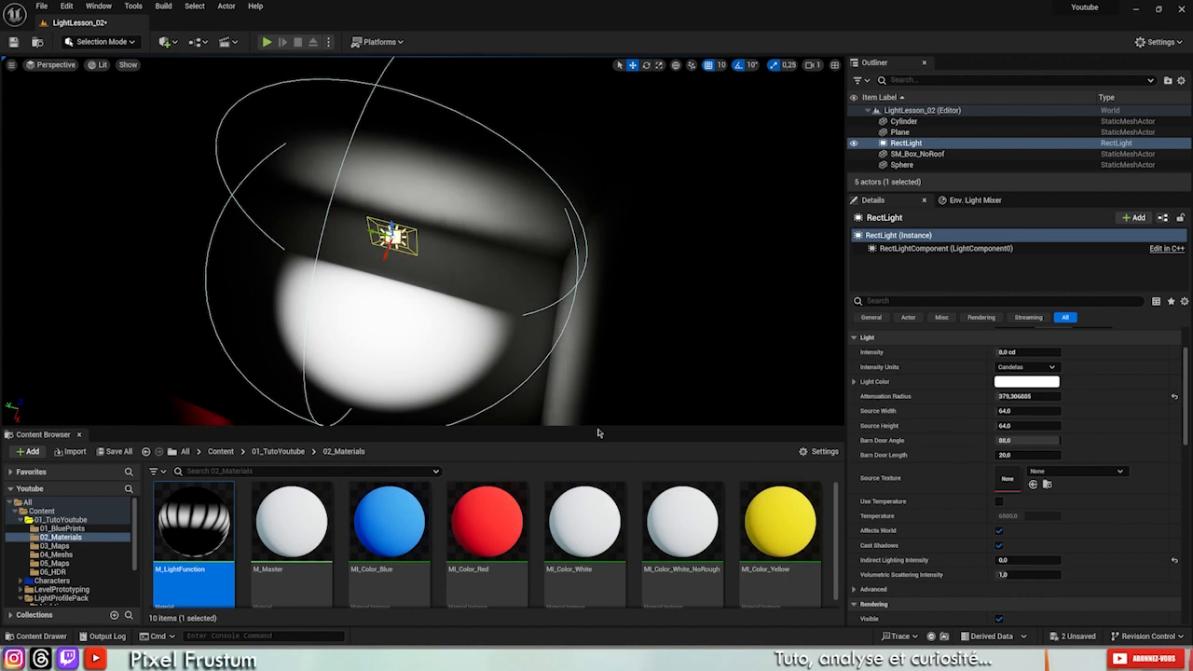
# Raise the RectLight's Intensity to about 13.09 cd, keeping Candelas as the intensity unit
pyautogui.moveTo(1005, 353); pyautogui.dragTo(1010, 355)
pyautogui.click(1010, 367)
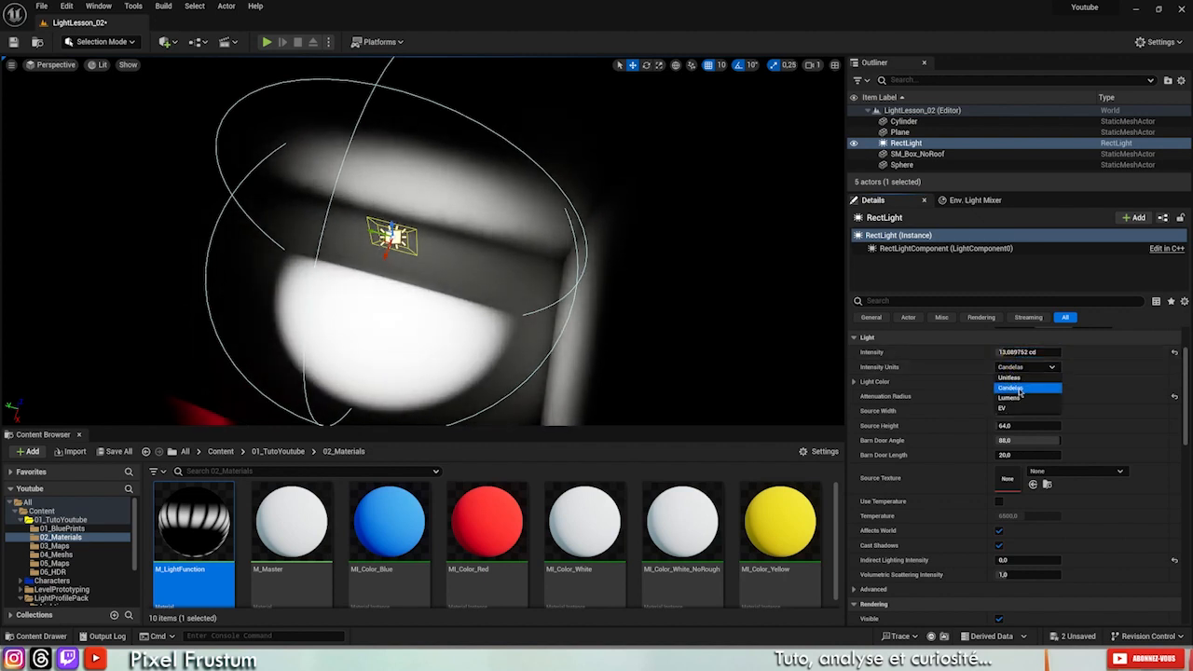
pyautogui.click(1004, 338)
pyautogui.click(1003, 338)
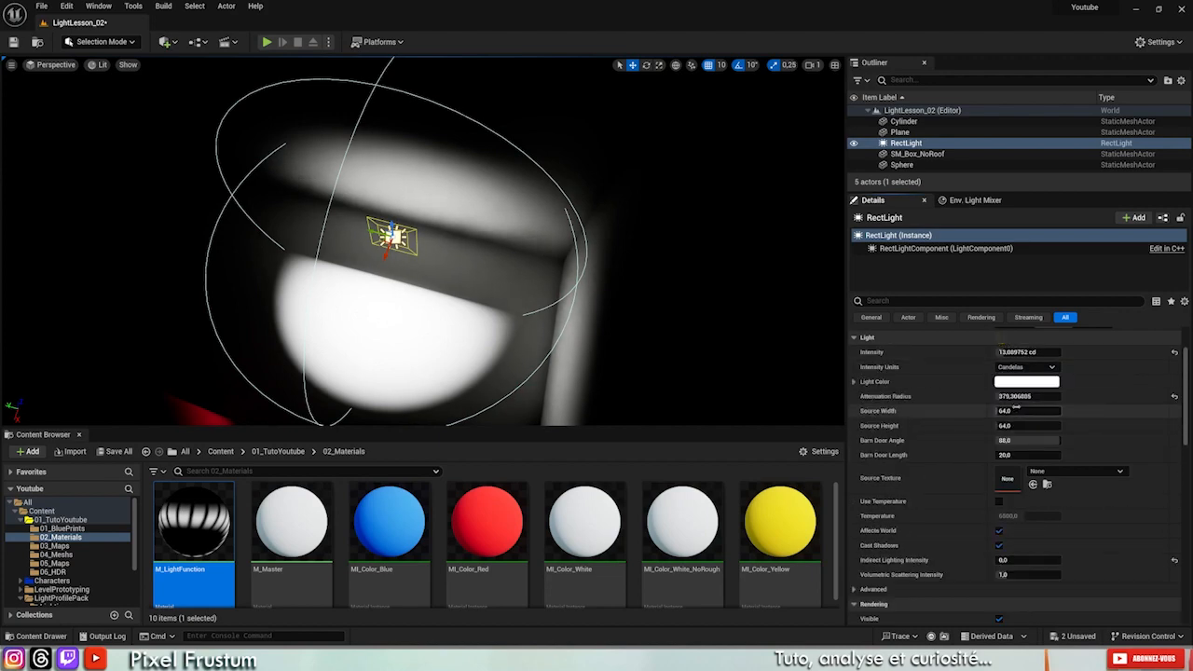
# Set the RectLight's Attenuation Radius to about 412.3
pyautogui.moveTo(1004, 396); pyautogui.dragTo(1005, 396)
pyautogui.moveTo(591, 268)
pyautogui.mouseDown(button='right')
pyautogui.moveTo(550, 280)
pyautogui.moveTo(651, 268)
pyautogui.moveTo(599, 274)
pyautogui.mouseUp(button='right')
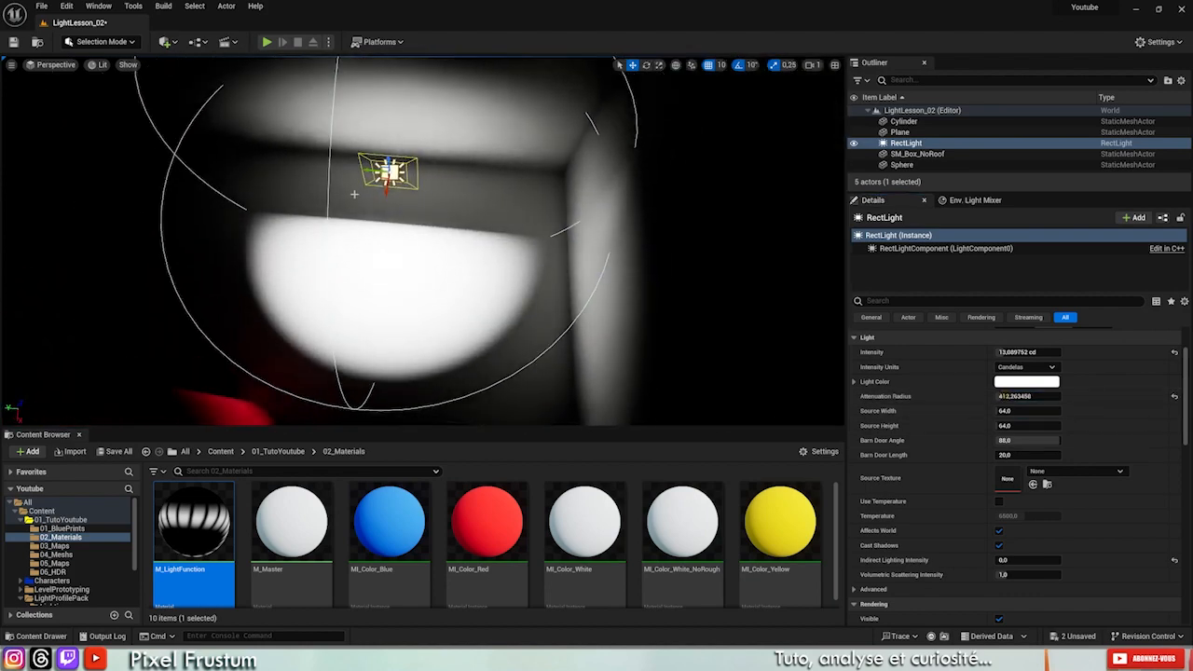
pyautogui.moveTo(353, 191); pyautogui.dragTo(364, 178, button='right')
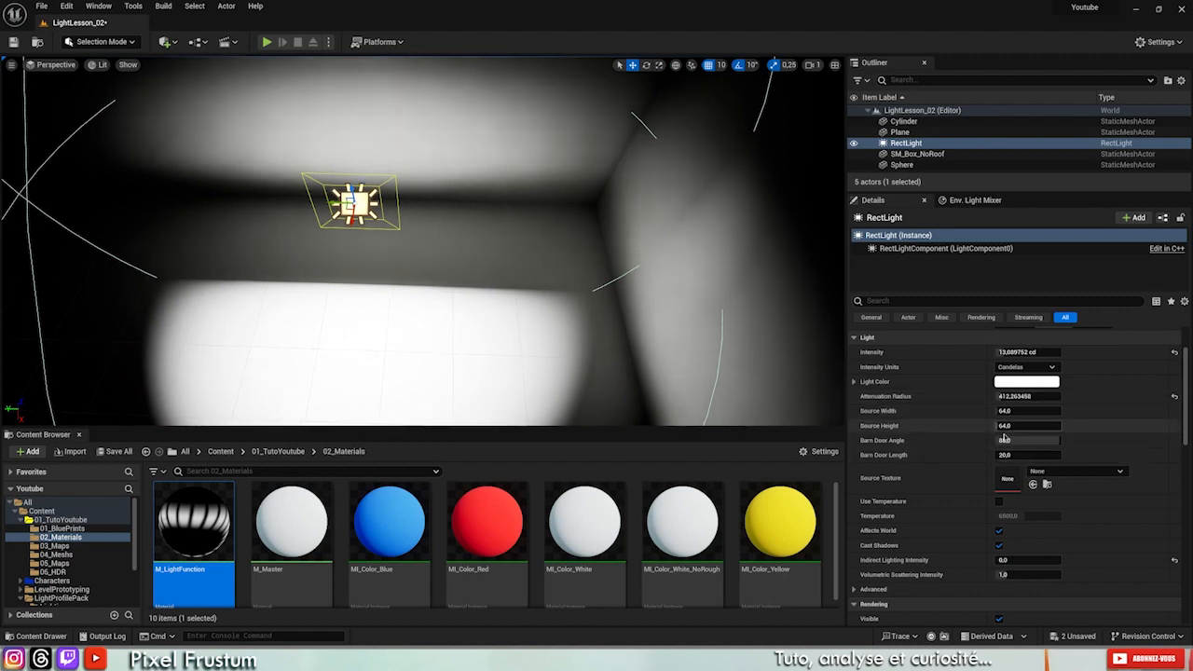
# Enlarge the RectLight's emitting surface to a Source Width of about 414.9 and a Source Height of about 164.6
pyautogui.moveTo(1004, 411); pyautogui.dragTo(1068, 410)
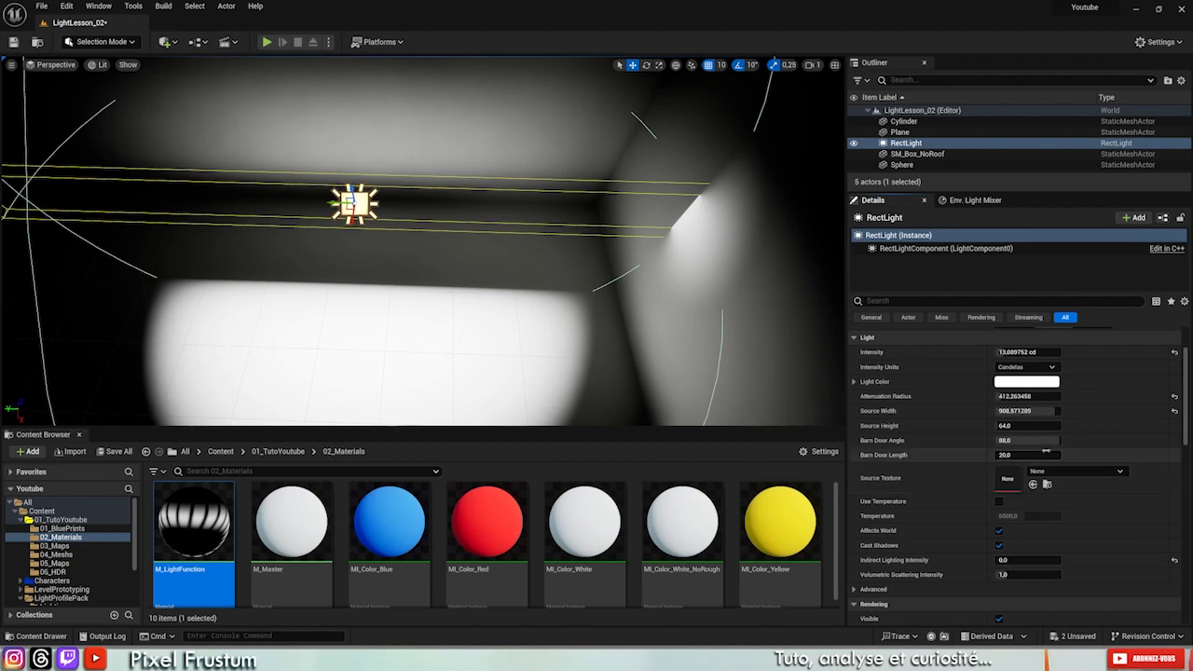
pyautogui.moveTo(1030, 411); pyautogui.dragTo(1007, 412)
pyautogui.moveTo(438, 205); pyautogui.dragTo(494, 226, button='right')
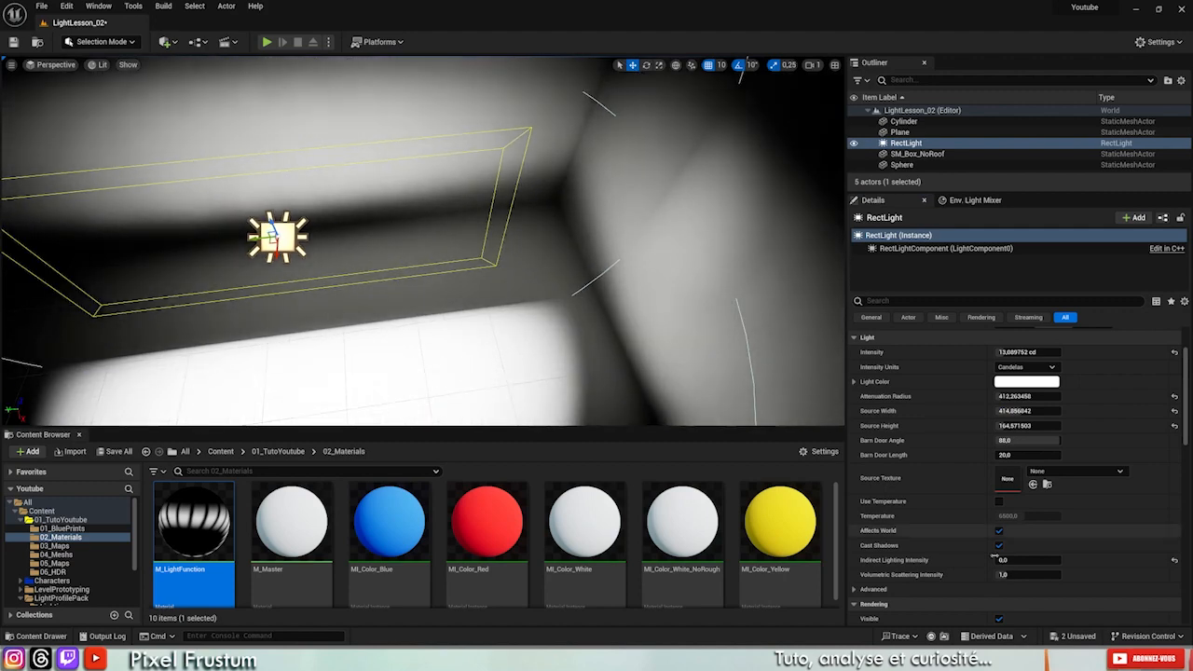
# Set the RectLight's Barn Door Angle to about 59.97 and its Barn Door Length to about 133.9
pyautogui.moveTo(1021, 441); pyautogui.dragTo(1158, 442)
pyautogui.moveTo(556, 320); pyautogui.dragTo(600, 285, button='right')
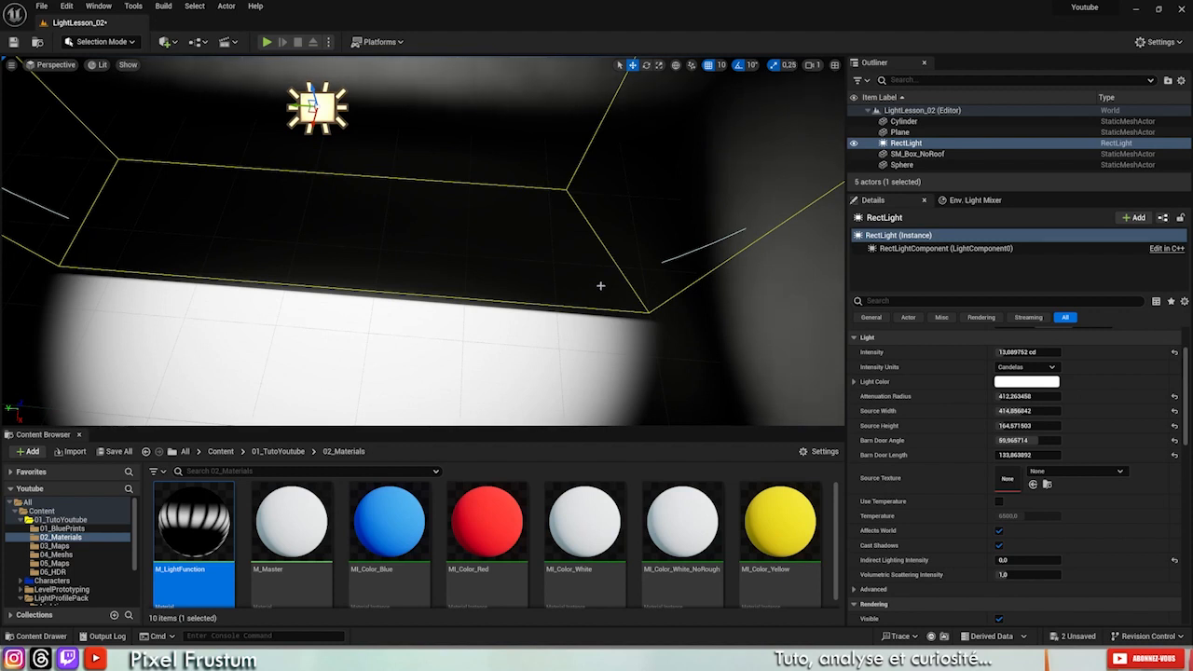
pyautogui.moveTo(573, 141); pyautogui.dragTo(553, 189, button='right')
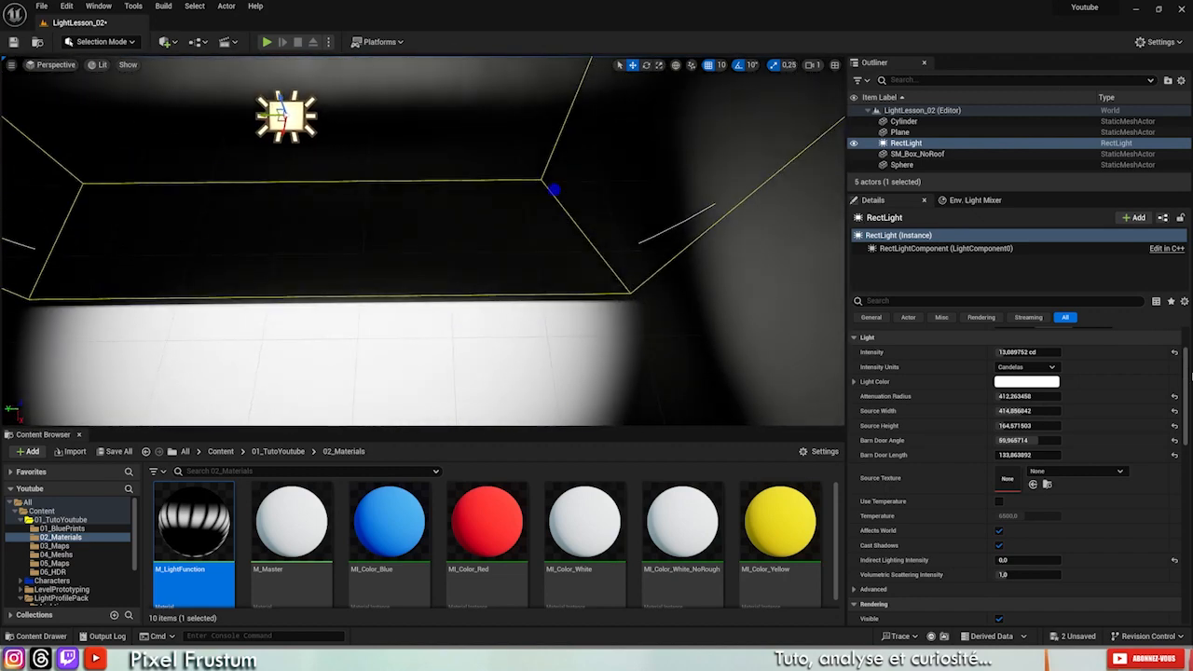
# Try the Arrow texture as the RectLight's Source Texture with the light rotated, then undo the changes
pyautogui.click(1068, 472)
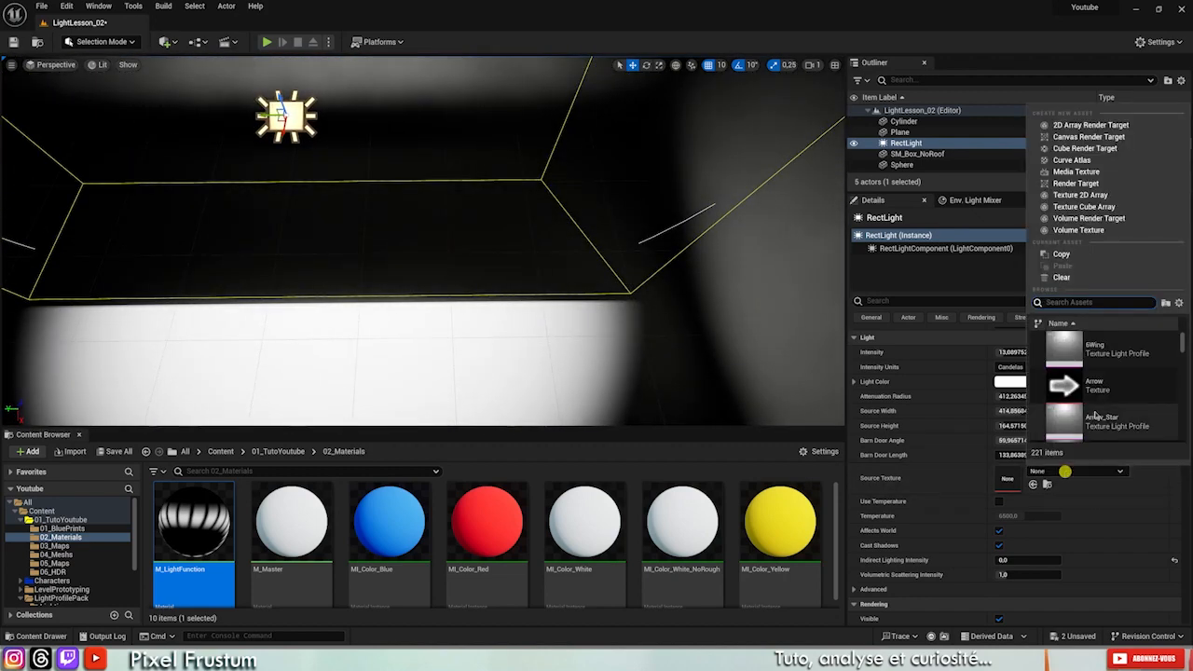
pyautogui.click(1103, 385)
pyautogui.moveTo(411, 325); pyautogui.dragTo(317, 260, button='right')
pyautogui.press('s')
pyautogui.moveTo(303, 207); pyautogui.dragTo(283, 160)
pyautogui.hotkey('ctrl', 'z')
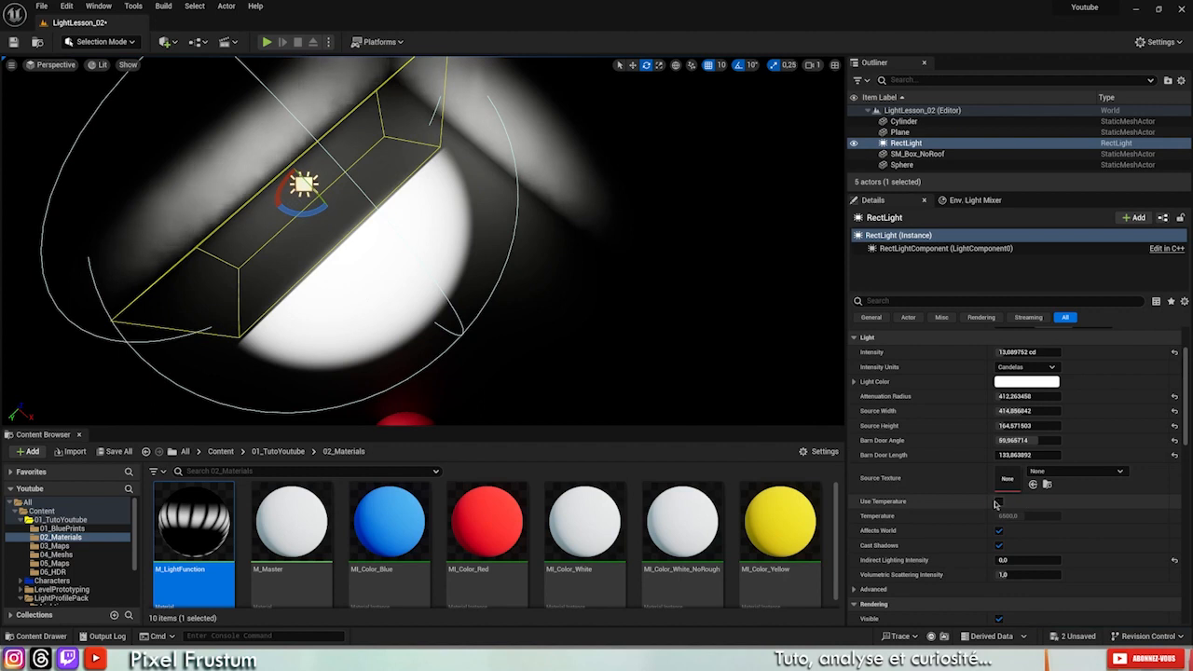
# Try colouring the RectLight with Use Temperature and a different Temperature, then undo it and disable the option
pyautogui.click(996, 501)
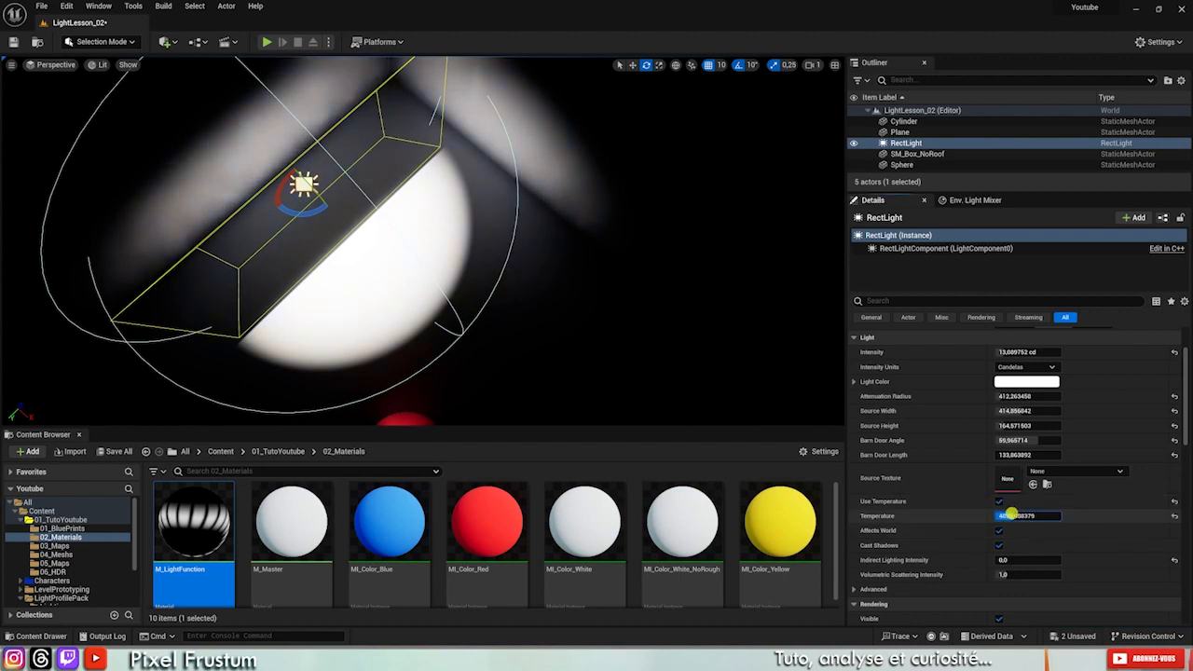
pyautogui.hotkey('ctrl', 'z')
pyautogui.click(998, 501)
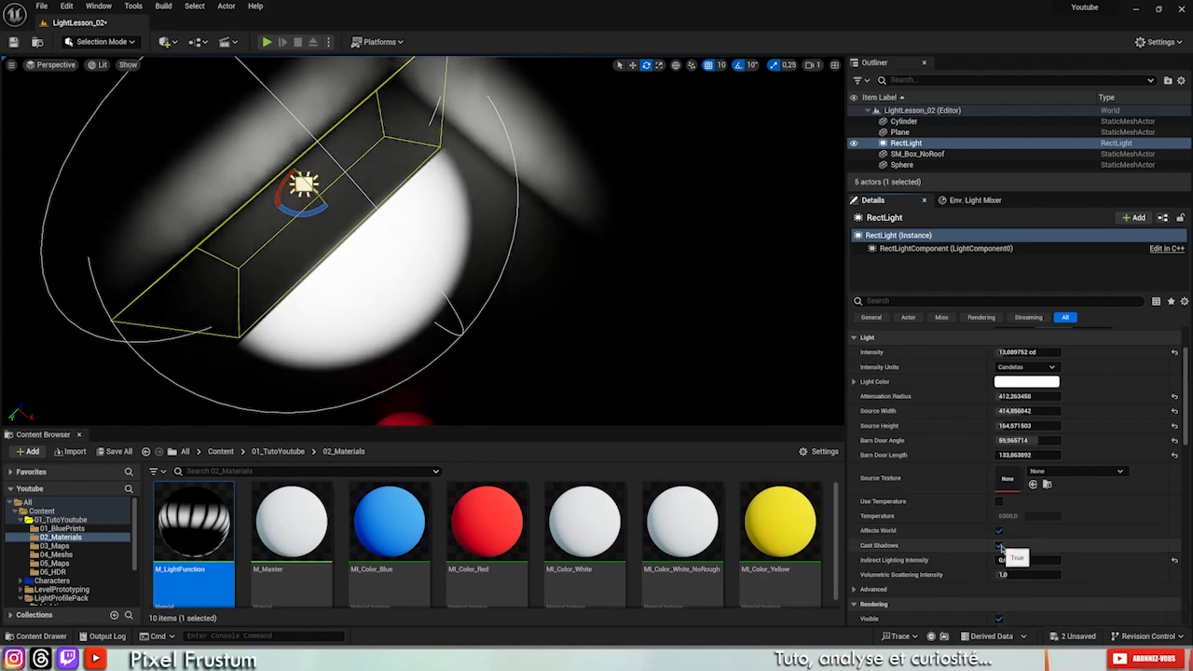
# Set the RectLight's Indirect Lighting Intensity to about 0.027
pyautogui.scroll(-2, 1060, 557)
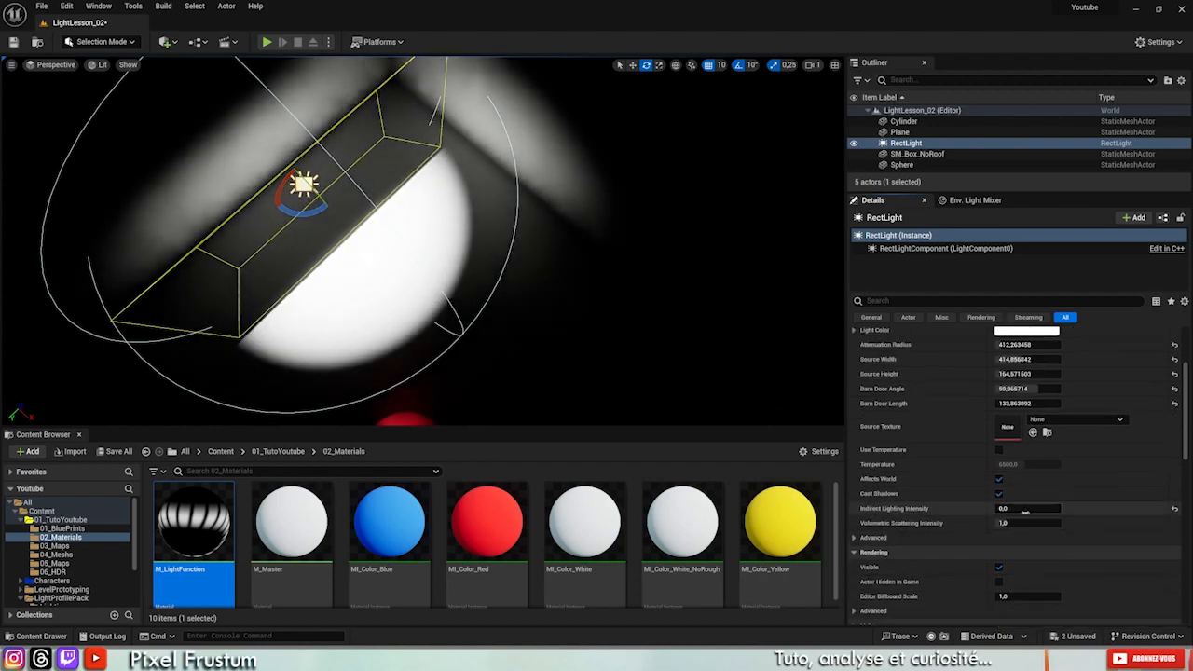
pyautogui.moveTo(1004, 508); pyautogui.dragTo(894, 508)
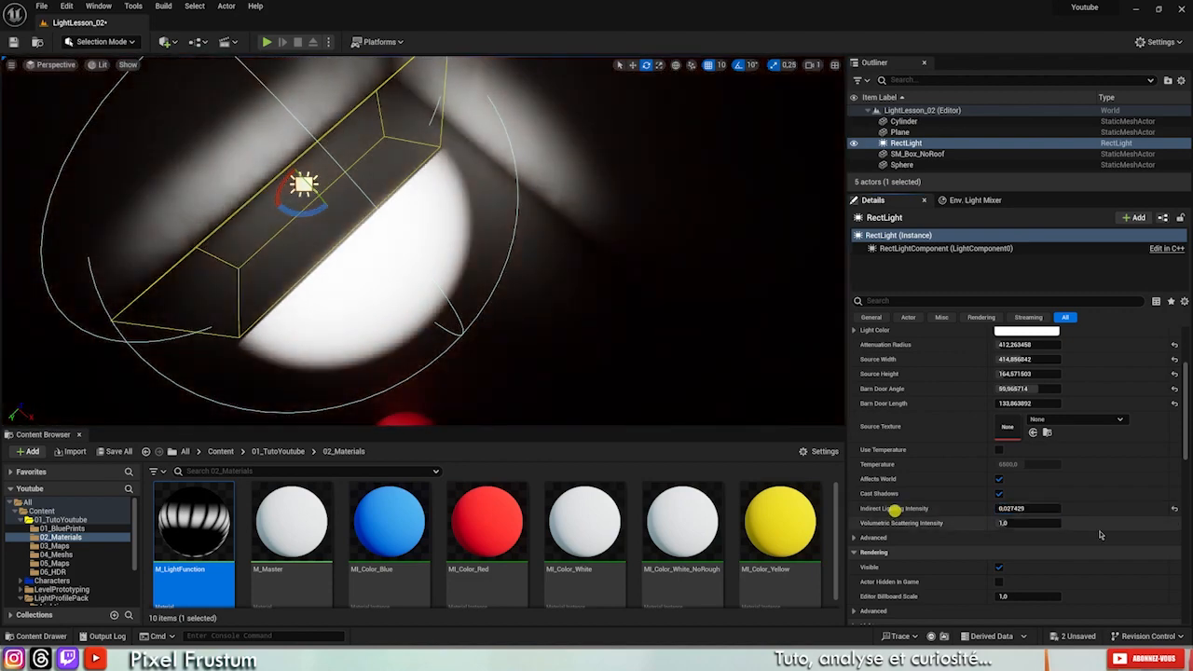
# Turn the RectLight's Visible option off and back on to compare the scene
pyautogui.scroll(-4, 1063, 522)
pyautogui.click(1000, 462)
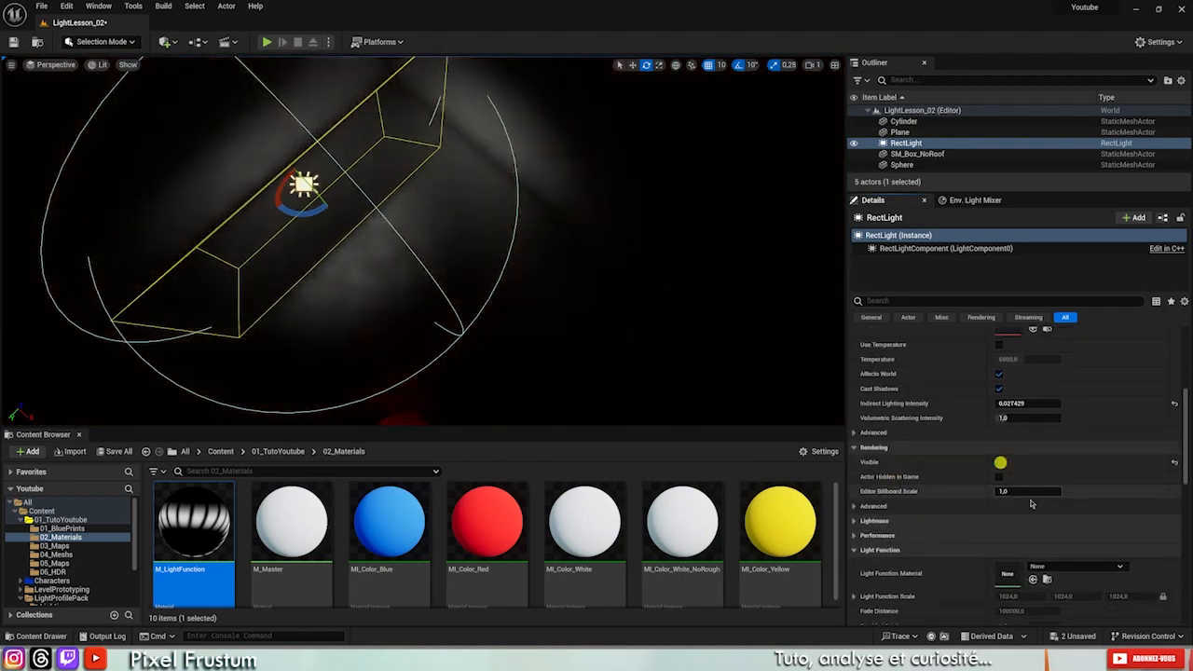
pyautogui.click(1000, 462)
# Assign the Arrow material as the RectLight's Light Function Material
pyautogui.scroll(-5, 968, 547)
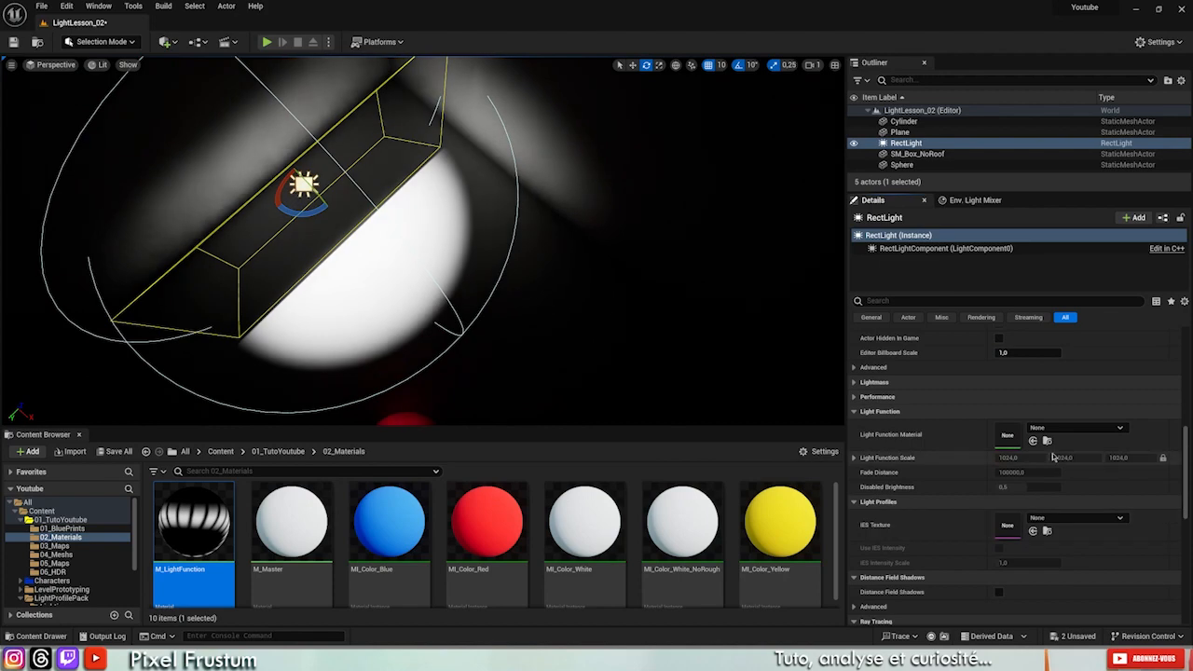
pyautogui.click(1076, 428)
pyautogui.click(1098, 307)
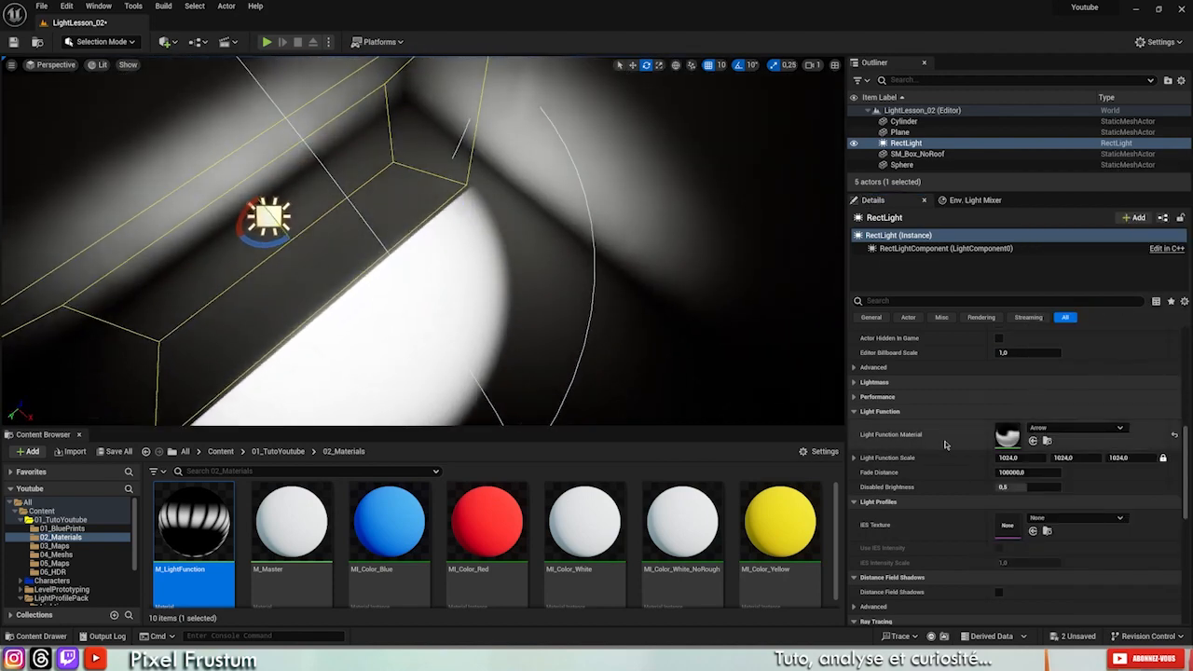
# Replace the RectLight's Light Function Material with M_LightFunction from the 02_Materials folder
pyautogui.moveTo(442, 216); pyautogui.dragTo(452, 224, button='right')
pyautogui.moveTo(194, 531); pyautogui.dragTo(1009, 444)
pyautogui.moveTo(498, 267); pyautogui.dragTo(545, 254, button='right')
pyautogui.press('s')
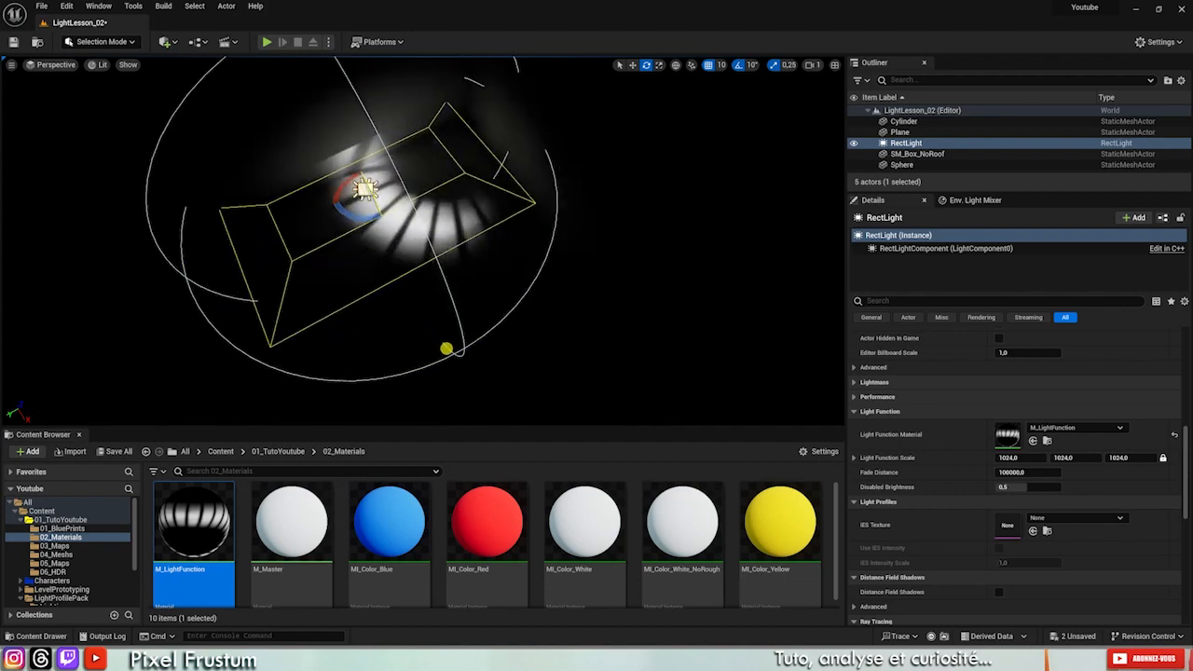
# Move the RectLight inside the box to check how the striped light function projects onto the surfaces
pyautogui.press('w')
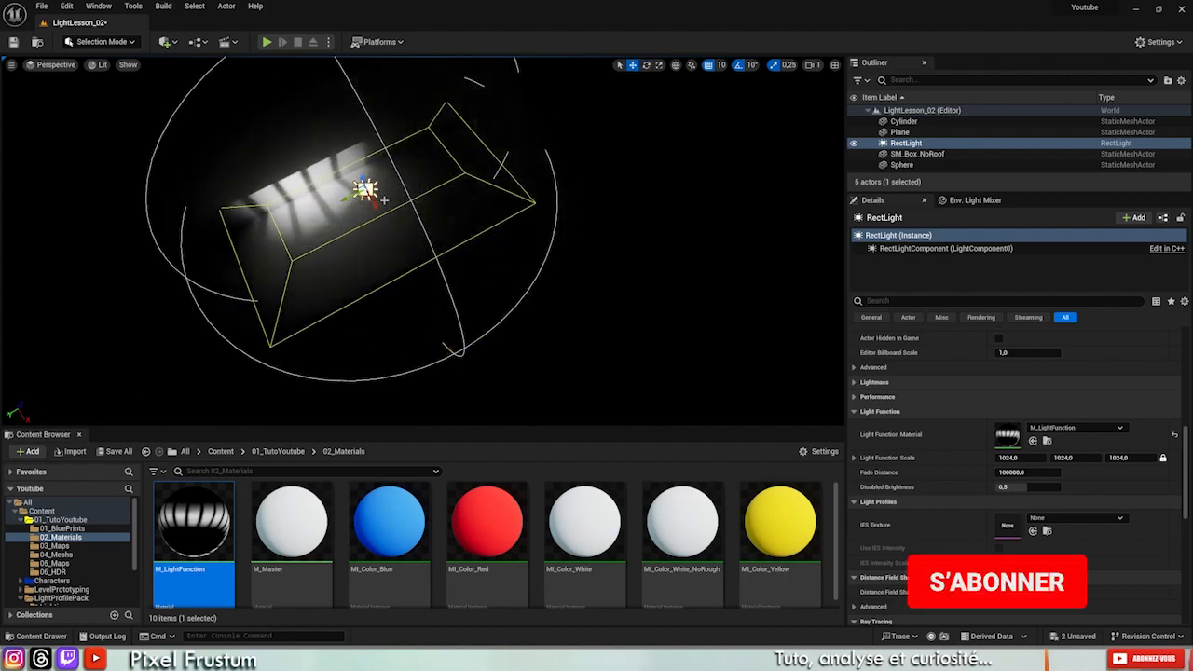
pyautogui.moveTo(373, 200); pyautogui.dragTo(411, 266)
pyautogui.moveTo(511, 220); pyautogui.dragTo(498, 247, button='right')
pyautogui.press('w')
pyautogui.scroll(-3, 499, 248)
pyautogui.scroll(5, 461, 239)
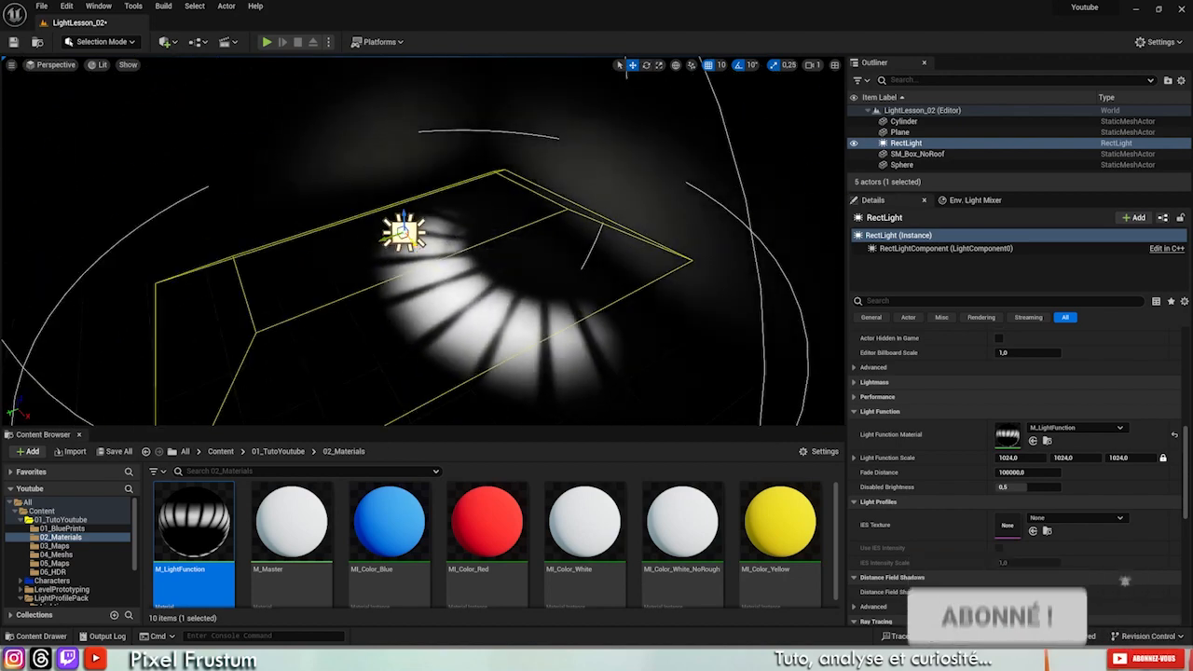
pyautogui.moveTo(403, 216); pyautogui.dragTo(438, 207)
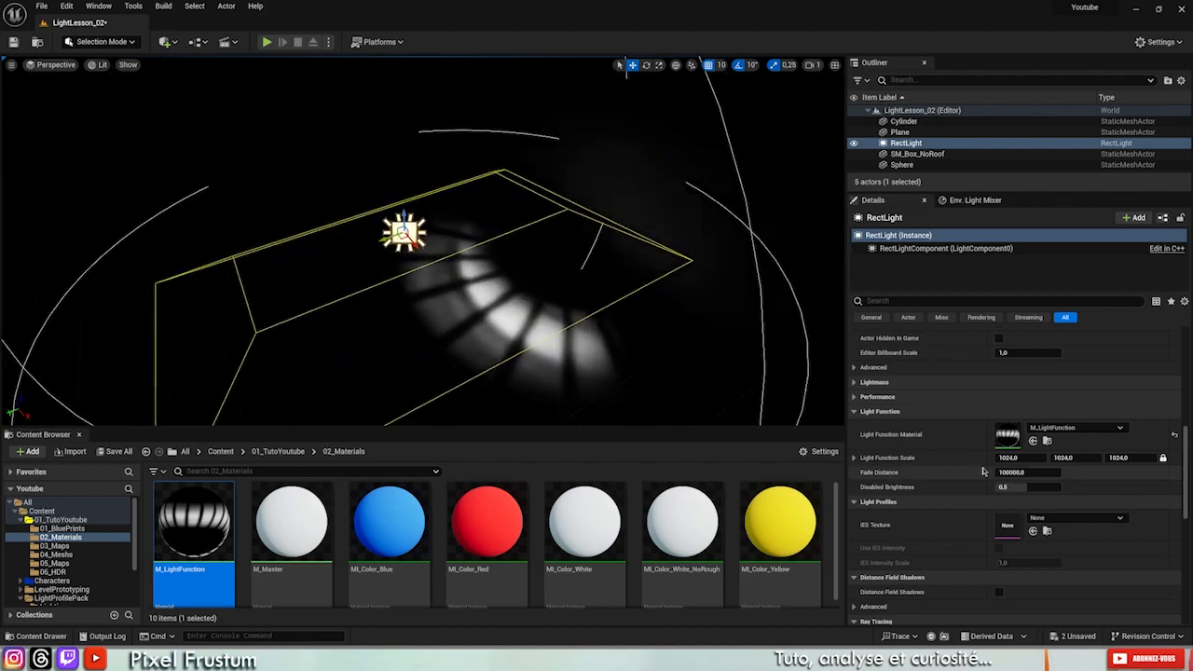
# Rotate the RectLight to about 60° on the Z axis
pyautogui.moveTo(496, 356); pyautogui.dragTo(547, 236, button='right')
pyautogui.press('f')
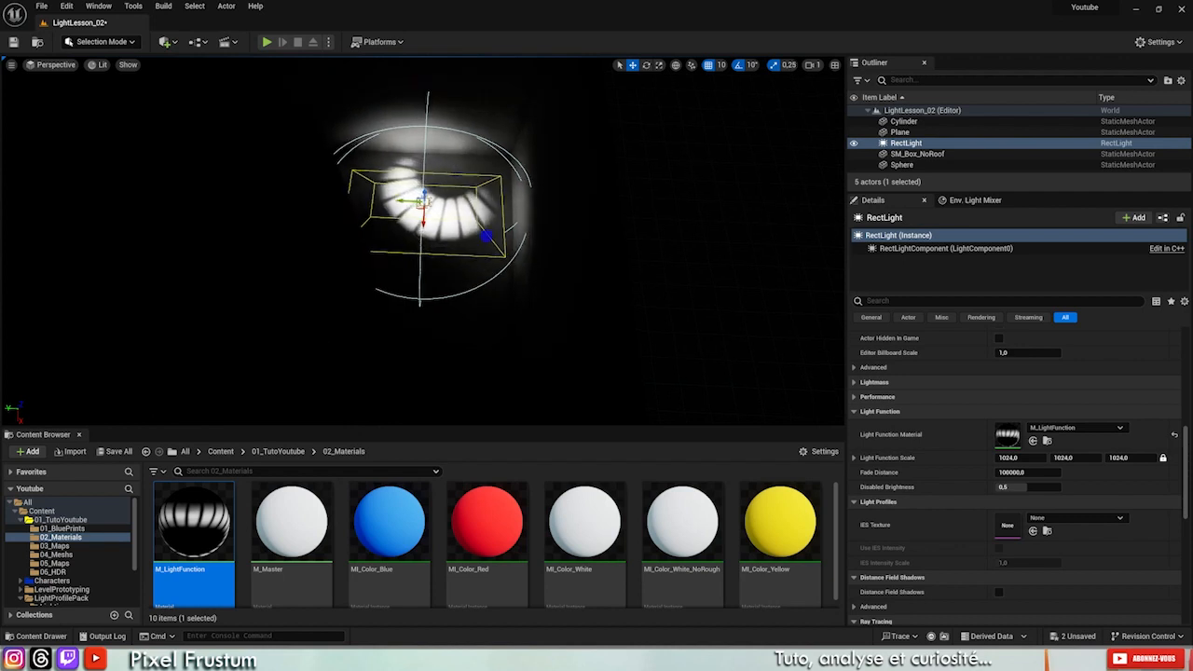
pyautogui.moveTo(476, 262); pyautogui.dragTo(481, 269, button='right')
pyautogui.scroll(2, 480, 269)
pyautogui.press('e')
pyautogui.moveTo(452, 254); pyautogui.dragTo(263, 333)
# Increase the RectLight's Attenuation Radius to about 1835.7
pyautogui.scroll(5, 1059, 460)
pyautogui.scroll(1, 1059, 460)
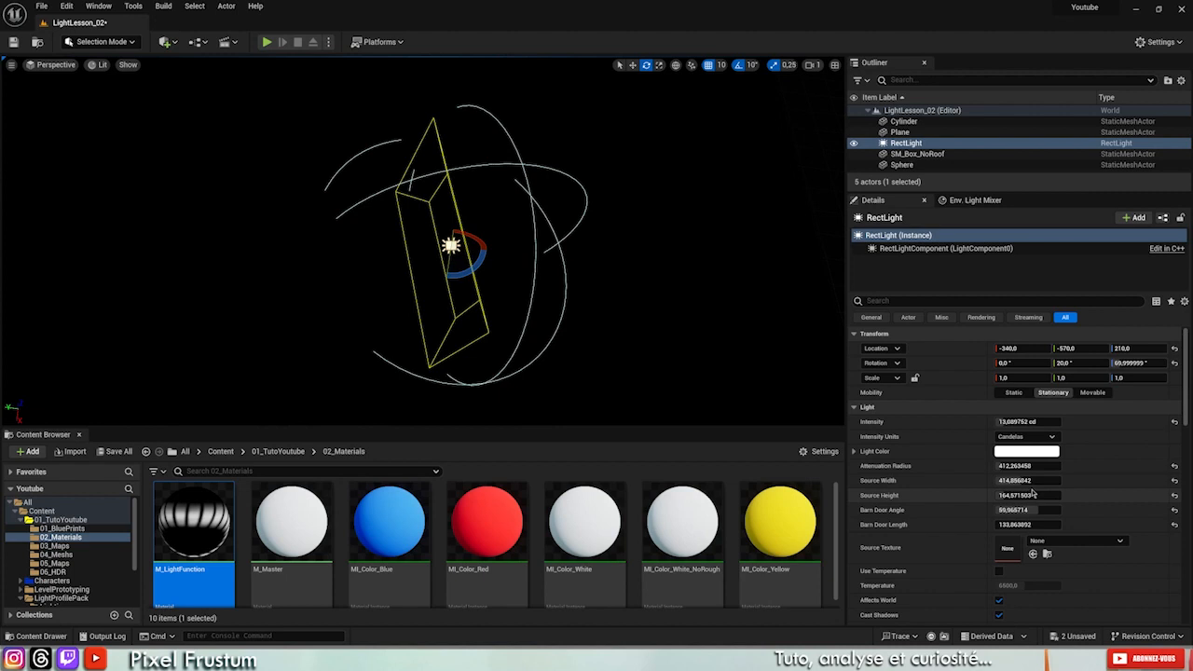
pyautogui.scroll(-1, 1032, 494)
pyautogui.scroll(1, 1029, 484)
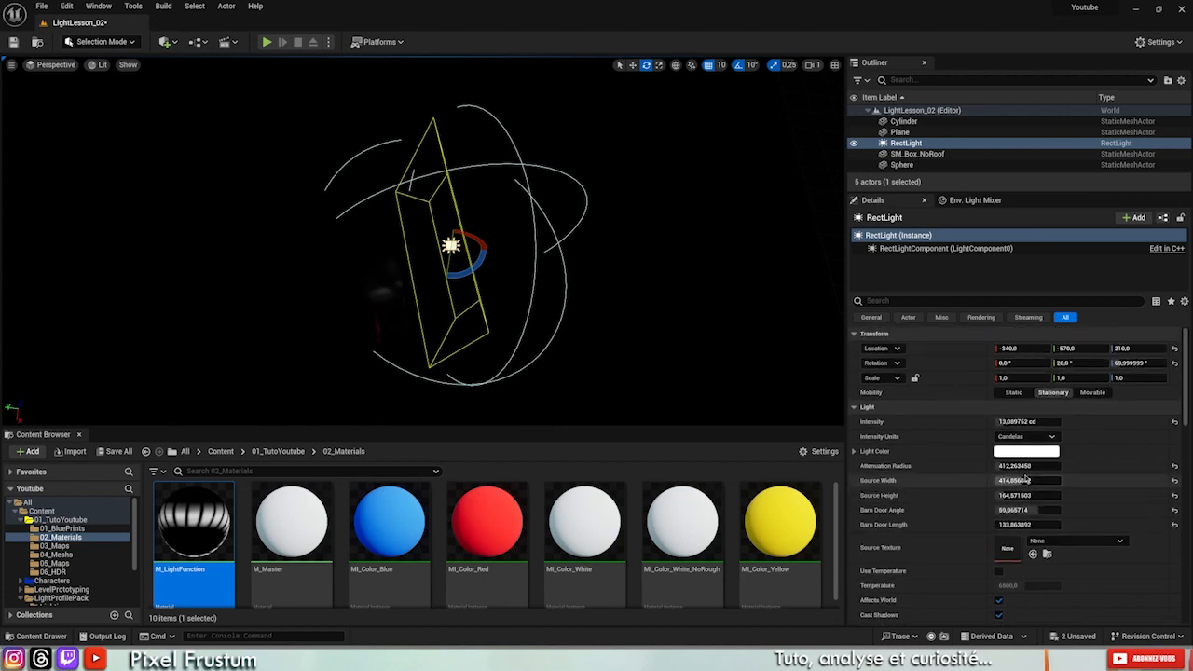
pyautogui.moveTo(1003, 465); pyautogui.dragTo(1027, 464)
# Examine from several angles how the light function pattern falls on the coloured objects and walls
pyautogui.moveTo(597, 280); pyautogui.dragTo(550, 242, button='right')
pyautogui.moveTo(417, 270); pyautogui.dragTo(681, 331, button='right')
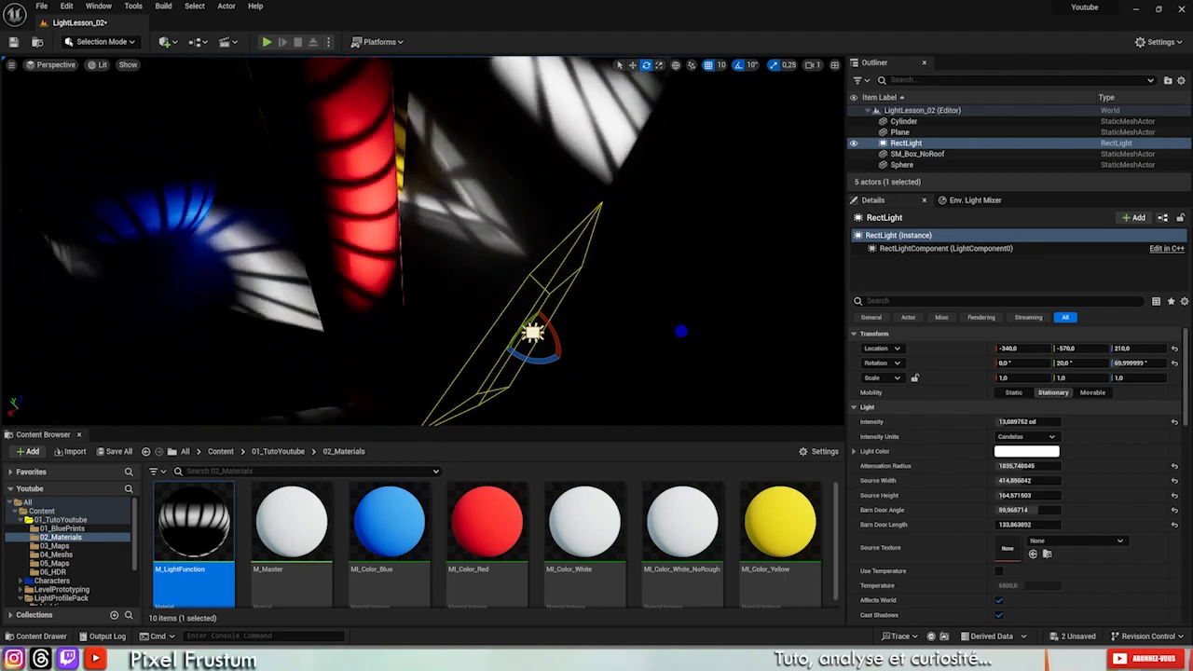
pyautogui.moveTo(528, 310); pyautogui.dragTo(420, 242, button='right')
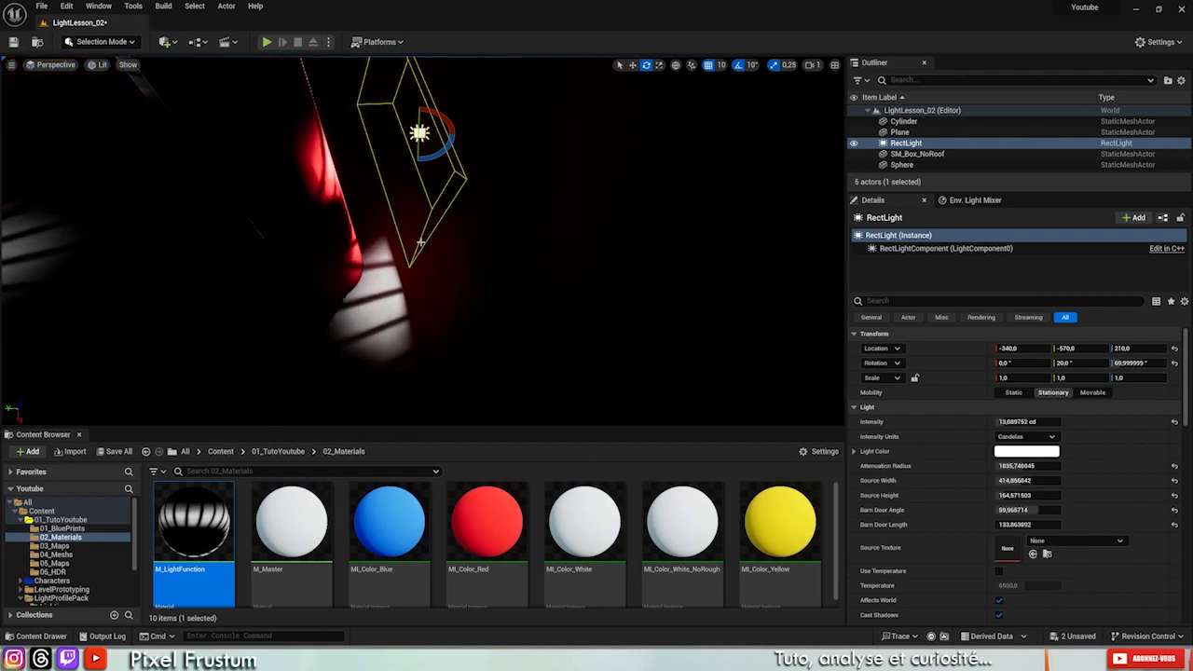
pyautogui.moveTo(421, 243); pyautogui.dragTo(608, 322, button='right')
pyautogui.keyDown('alt'); pyautogui.moveTo(424, 311); pyautogui.dragTo(454, 318); pyautogui.keyUp('alt')
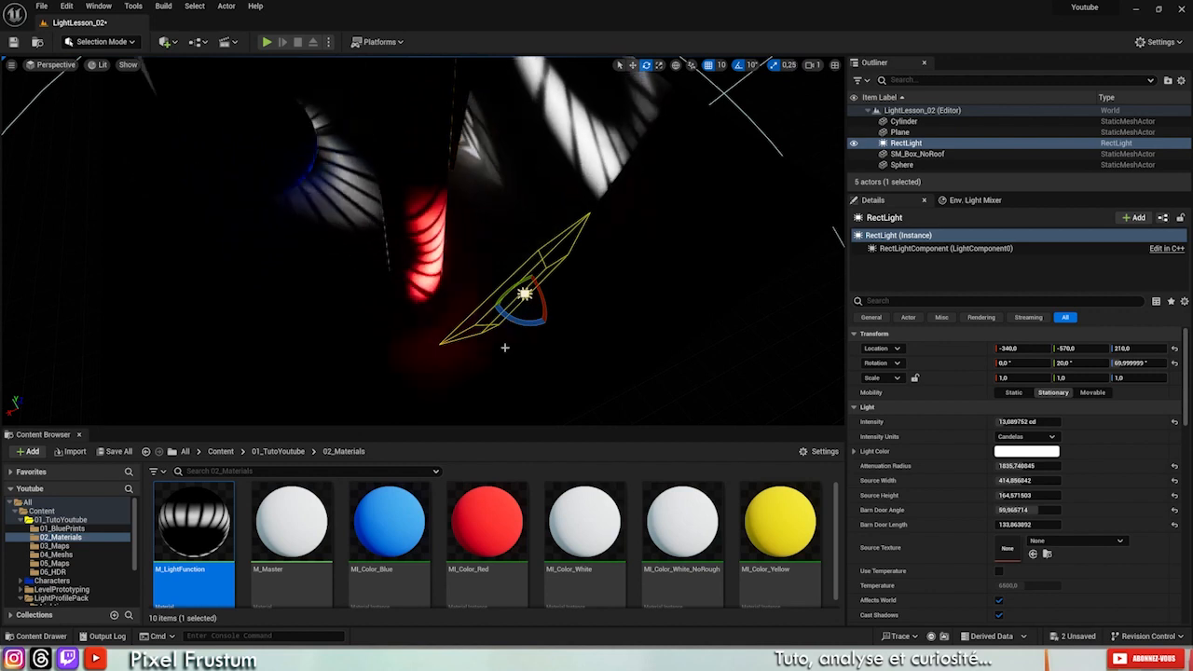
pyautogui.keyDown('alt'); pyautogui.moveTo(393, 364); pyautogui.dragTo(423, 360); pyautogui.keyUp('alt')
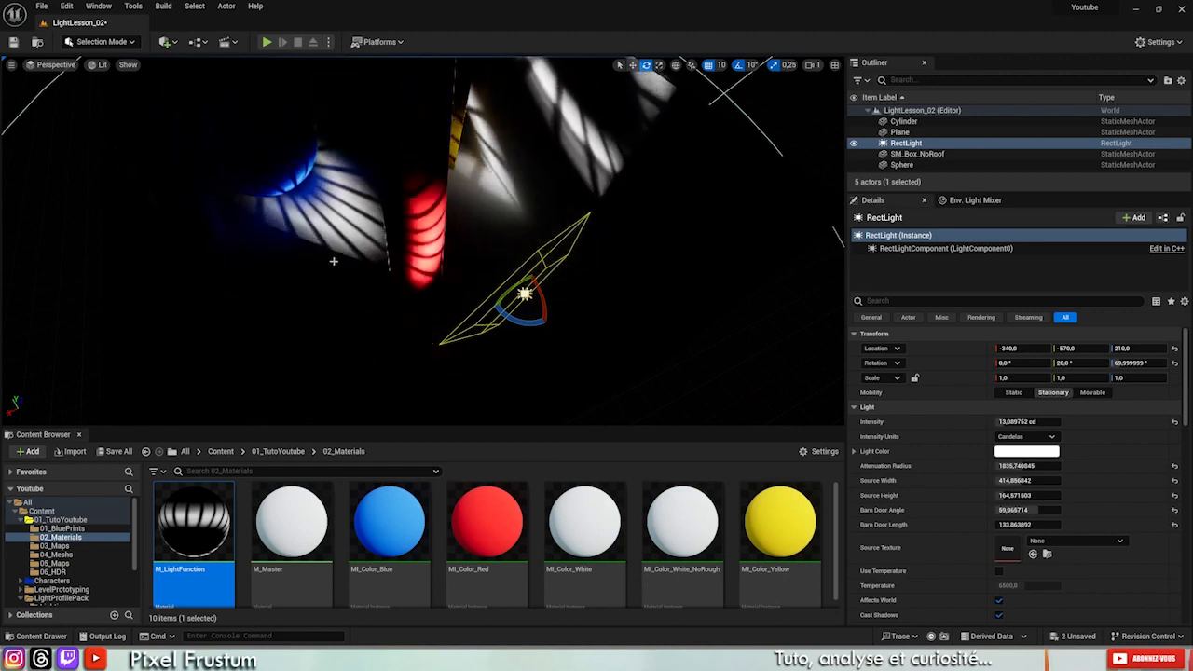
pyautogui.moveTo(333, 261); pyautogui.dragTo(358, 251, button='right')
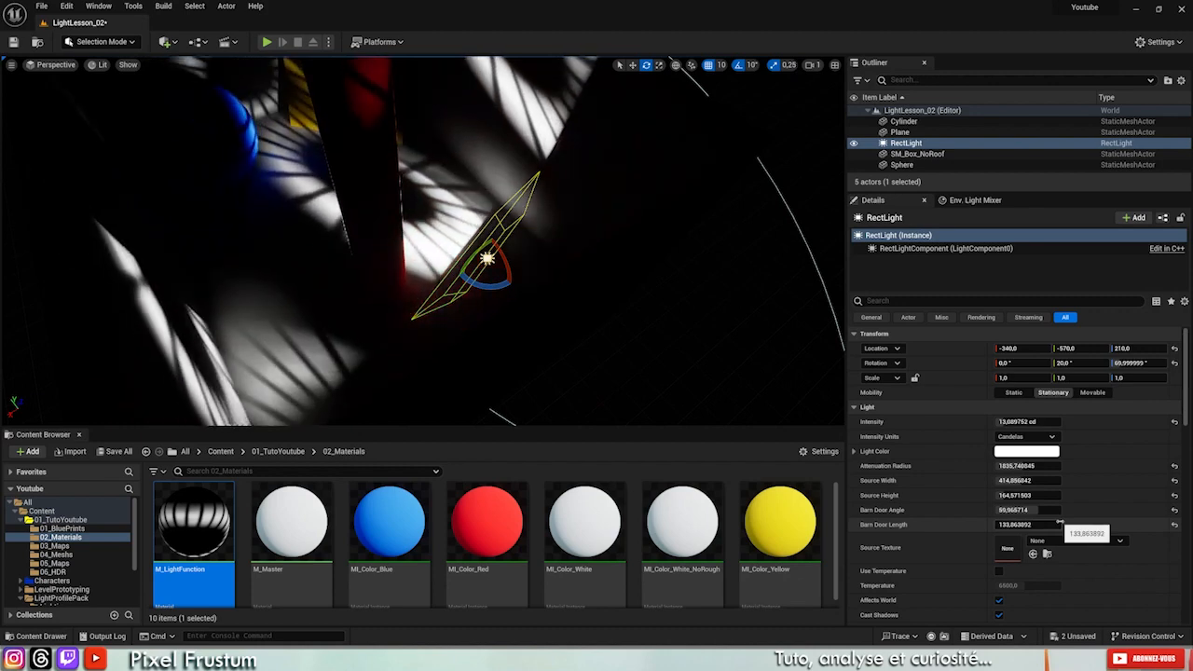
# Try the Arrow_Star and Beam2 light profiles as the RectLight's IES Texture
pyautogui.scroll(-5, 1064, 529)
pyautogui.scroll(-4, 1060, 532)
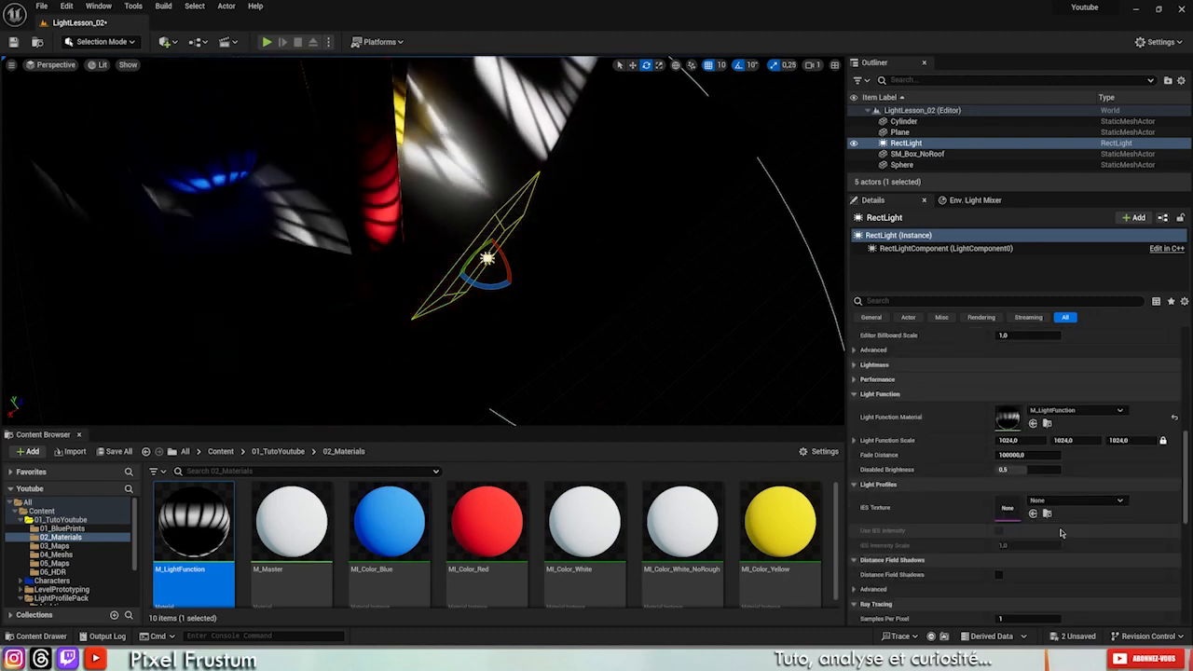
pyautogui.click(1074, 499)
pyautogui.click(1109, 412)
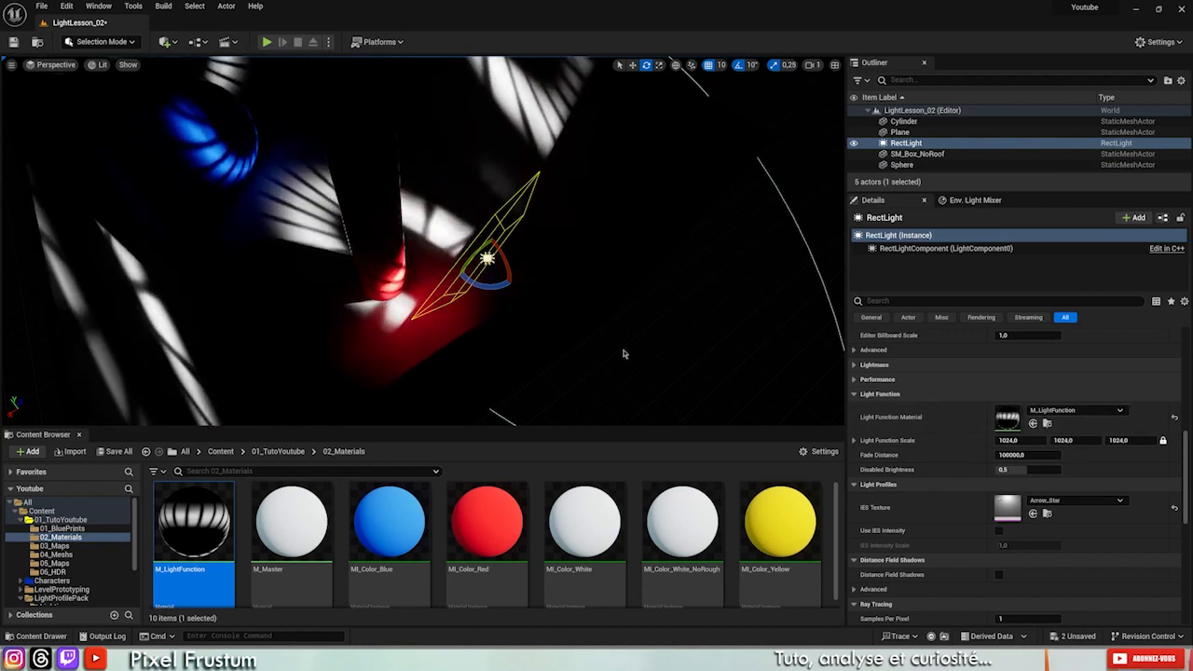
pyautogui.click(1062, 499)
pyautogui.click(1109, 419)
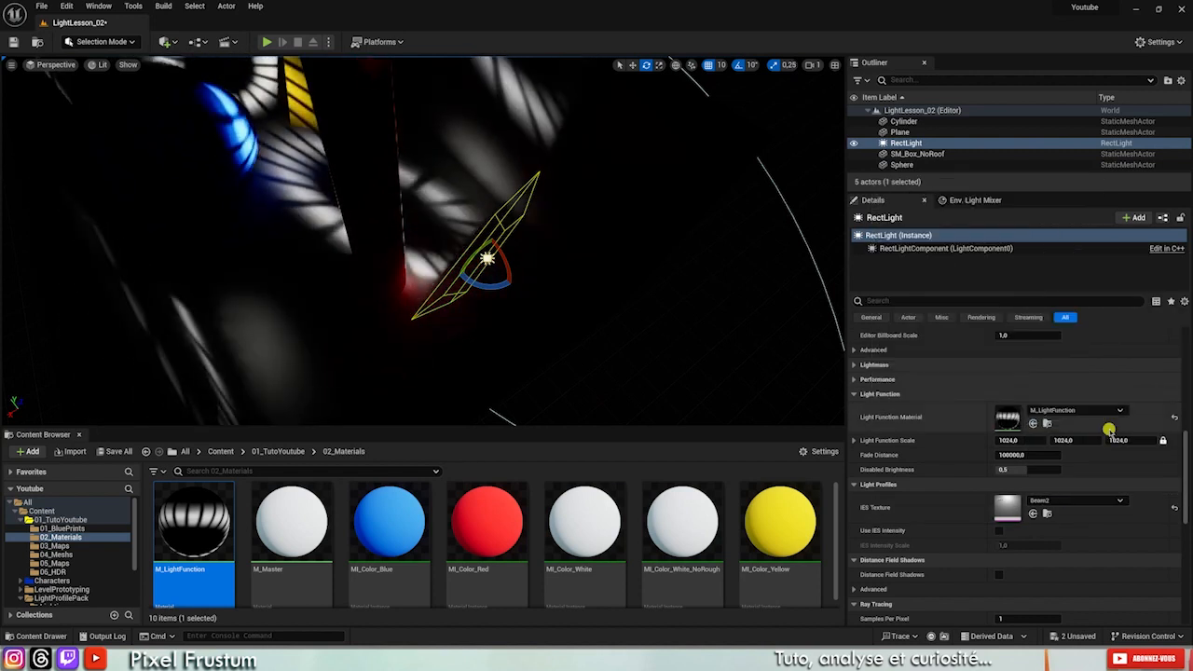
# Try the Beam6 and Capped1 profiles as the IES Texture, then reset it to None
pyautogui.click(1089, 503)
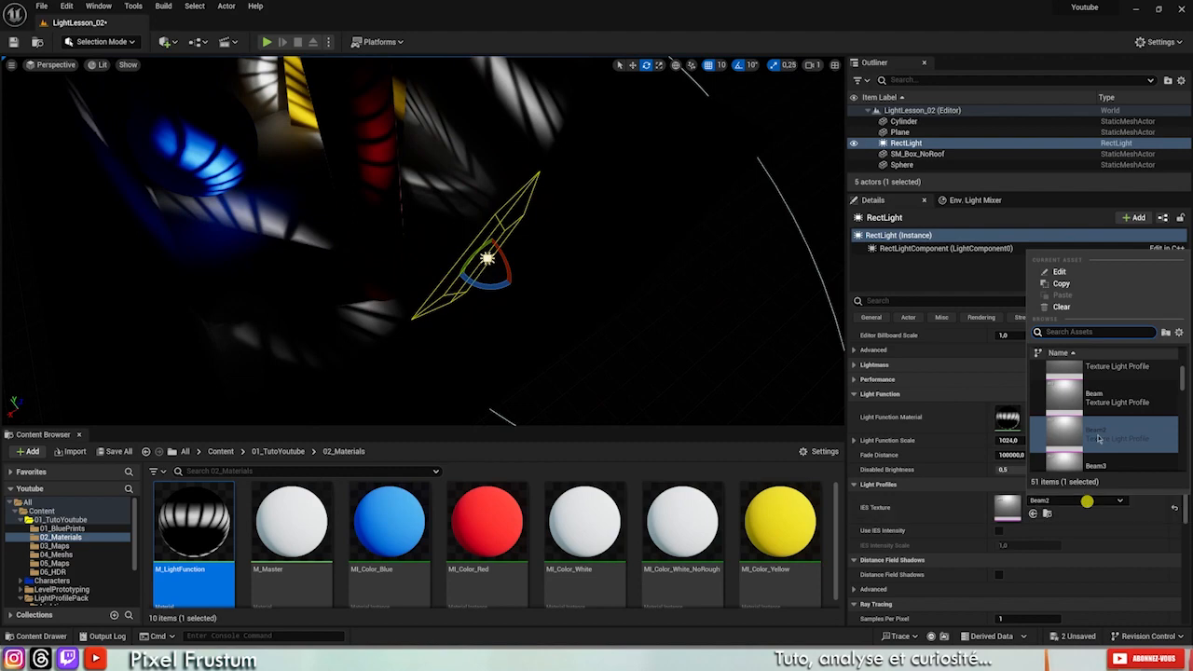
pyautogui.click(1123, 436)
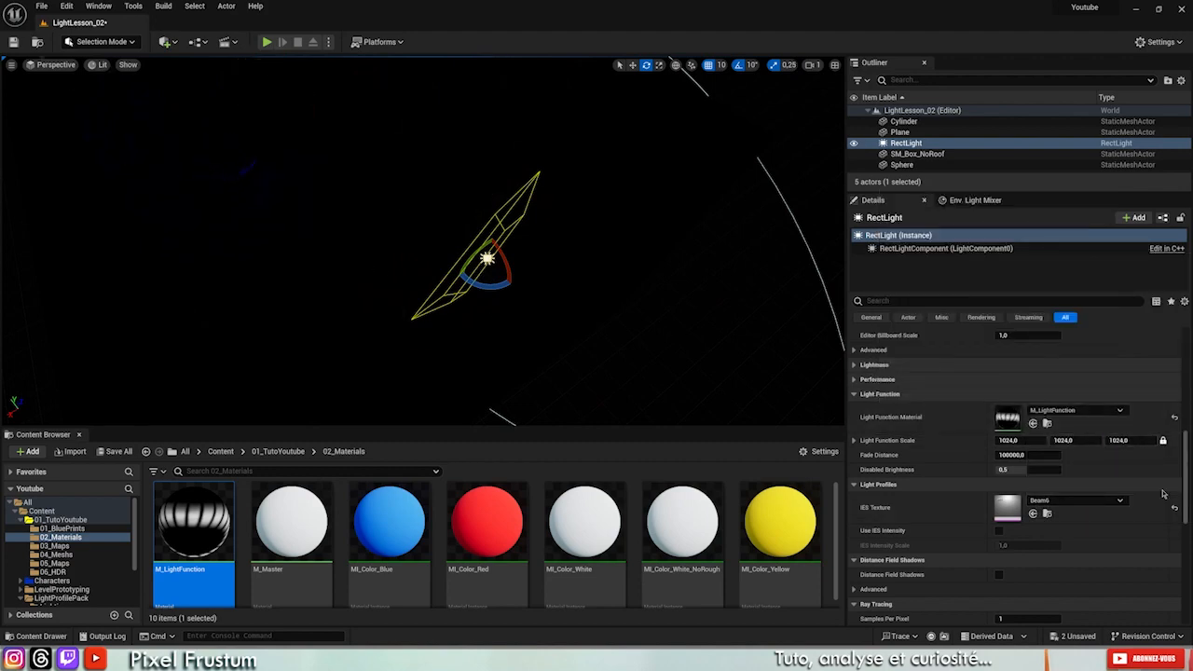
pyautogui.click(1081, 501)
pyautogui.click(1104, 429)
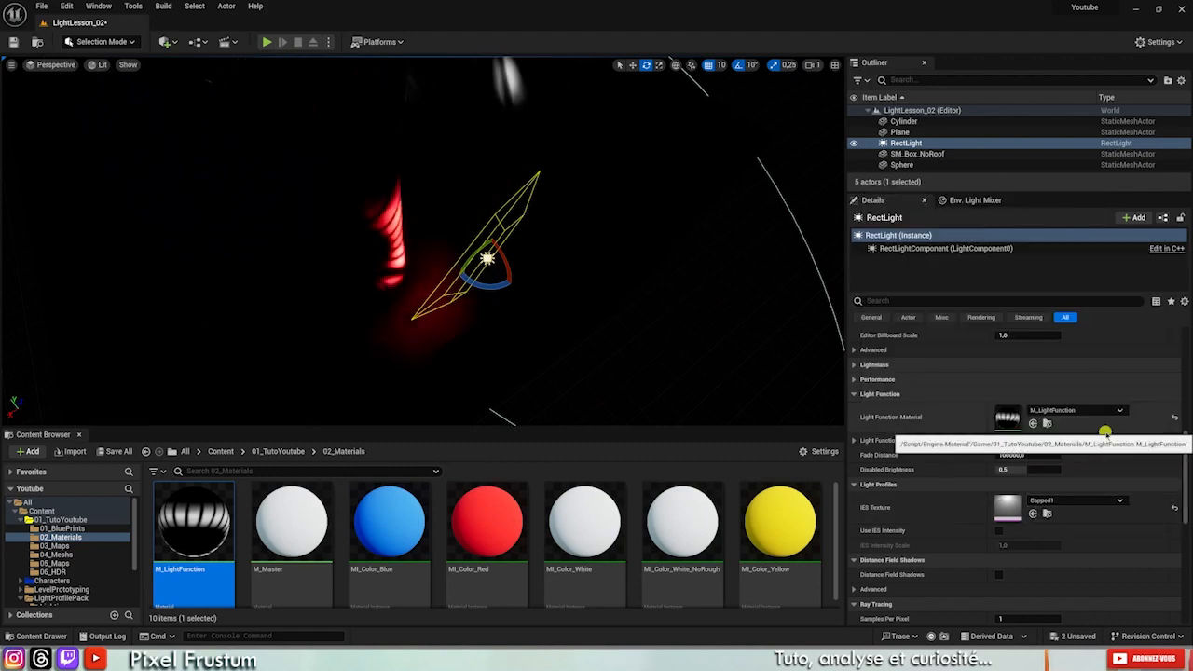
pyautogui.click(1172, 510)
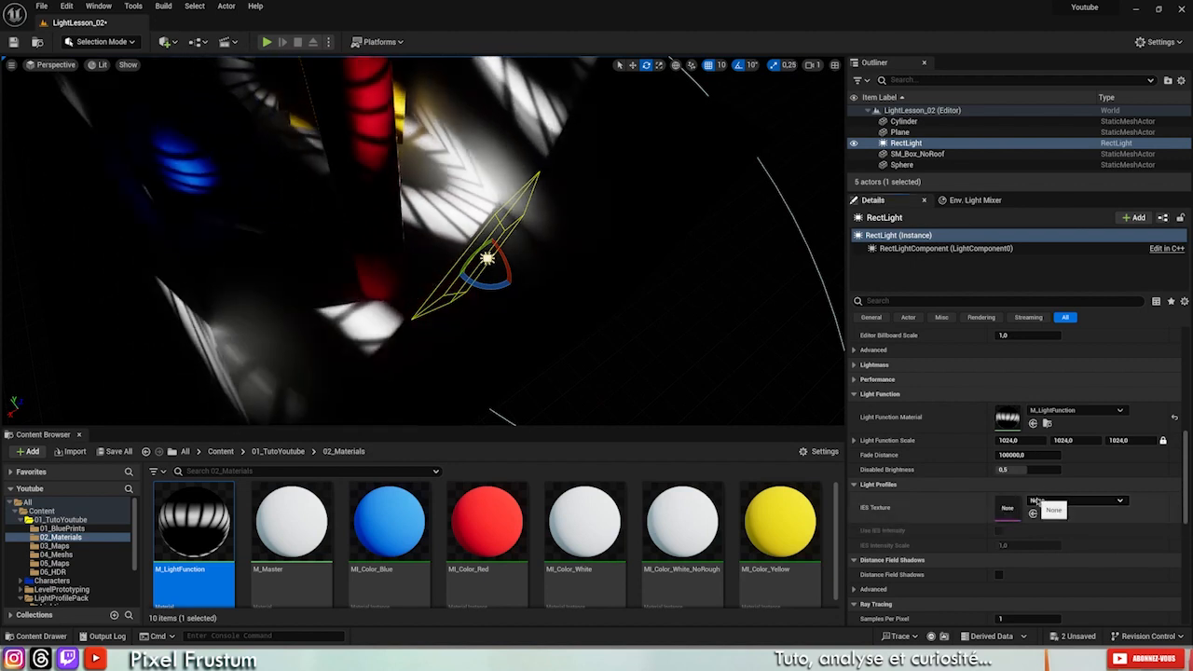